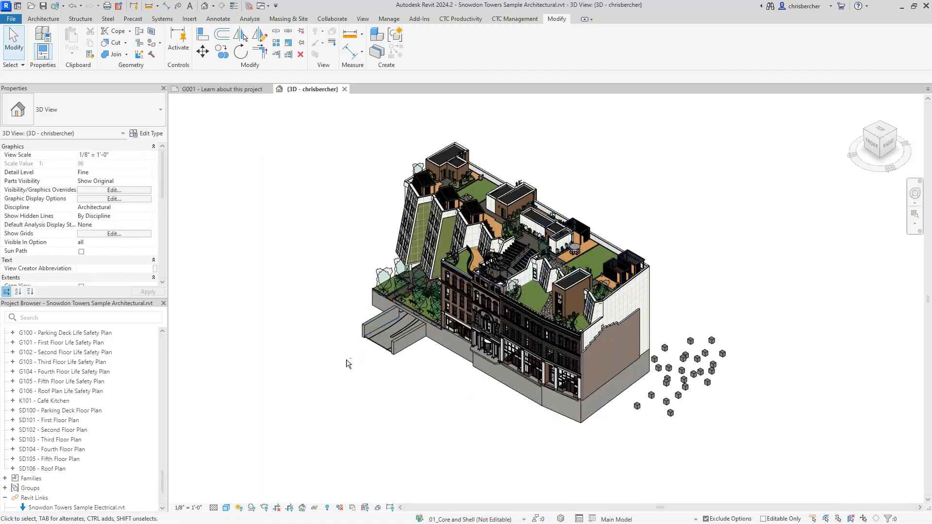
# Step: Open the Project Snapshot Exporter for the Snowdon Towers architectural model
pyautogui.keyDown('shift'); pyautogui.moveTo(347, 364); pyautogui.dragTo(412, 337, button='middle'); pyautogui.keyUp('shift')
pyautogui.scroll(1, 332, 340)
pyautogui.scroll(1, 329, 340)
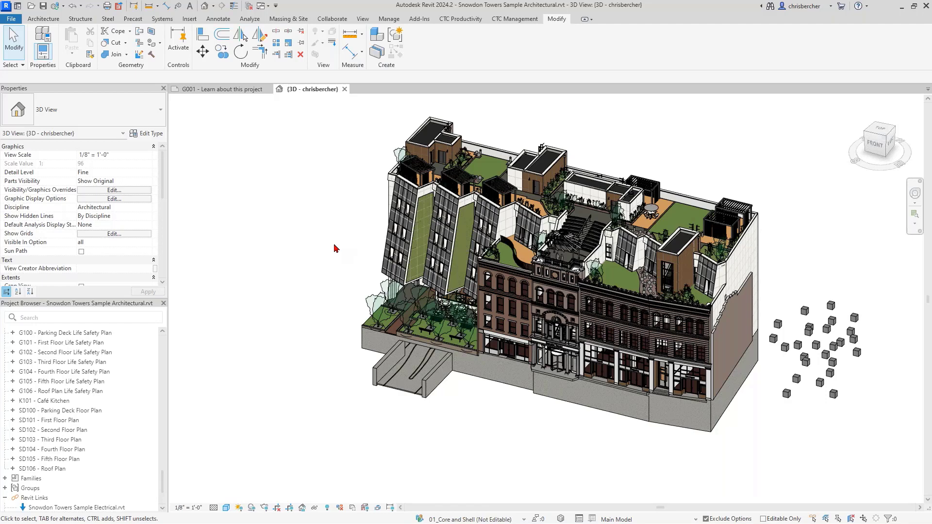
pyautogui.click(459, 19)
pyautogui.click(503, 19)
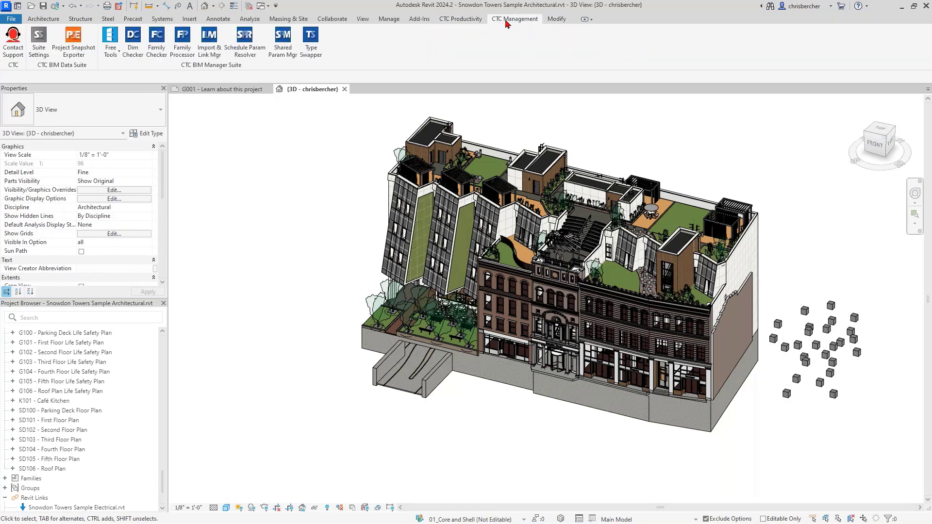
pyautogui.click(72, 43)
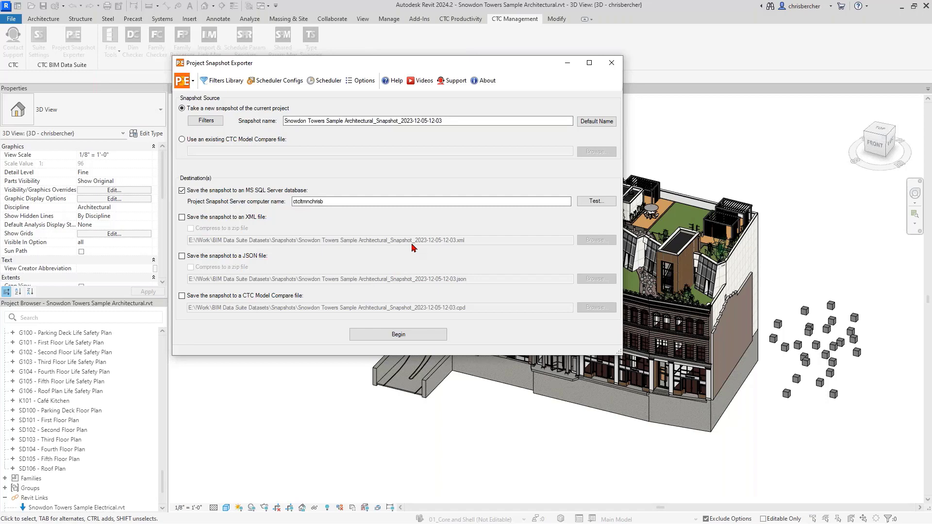
pyautogui.moveTo(402, 68); pyautogui.dragTo(418, 67)
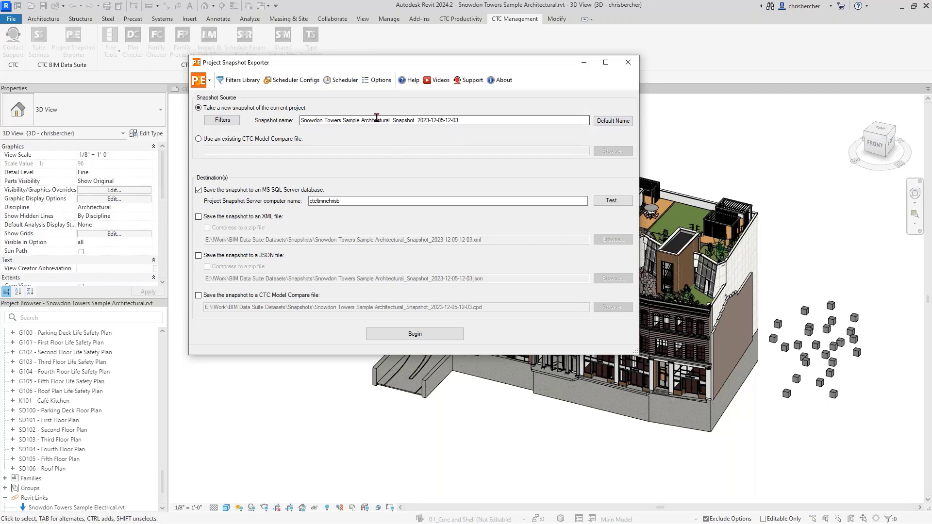
# Step: Enable saving the snapshot to a CTC Model Compare file in addition to the MS SQL Server database
pyautogui.click(439, 120)
pyautogui.keyDown('shift'); pyautogui.click(459, 120); pyautogui.keyUp('shift')
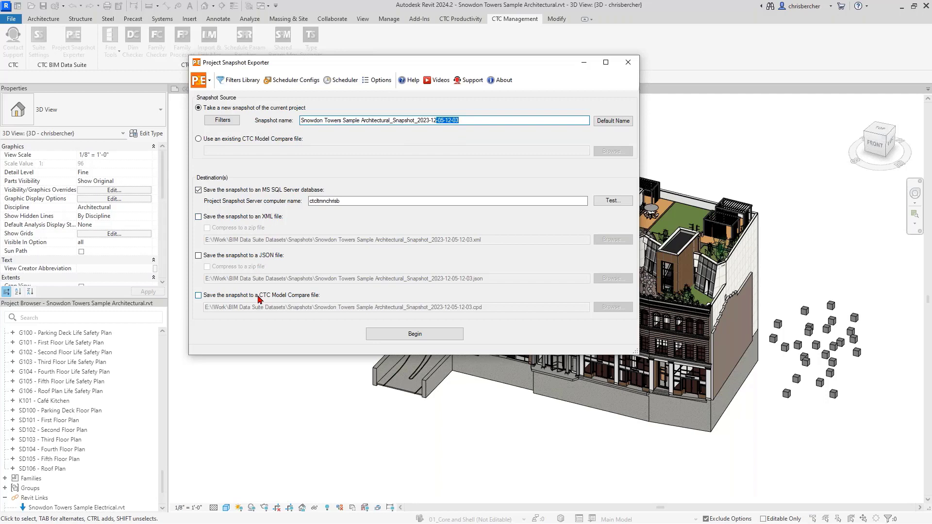
pyautogui.click(342, 203)
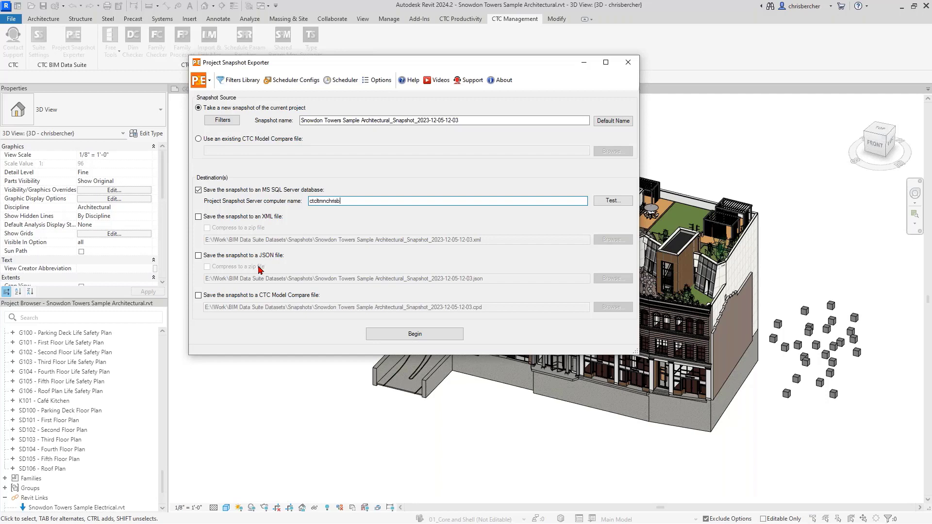
pyautogui.click(769, 346)
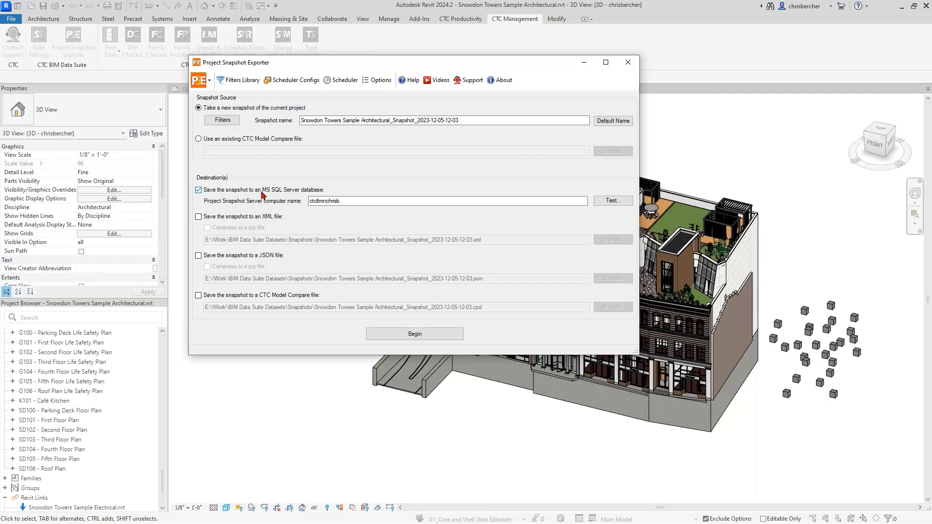
pyautogui.click(237, 297)
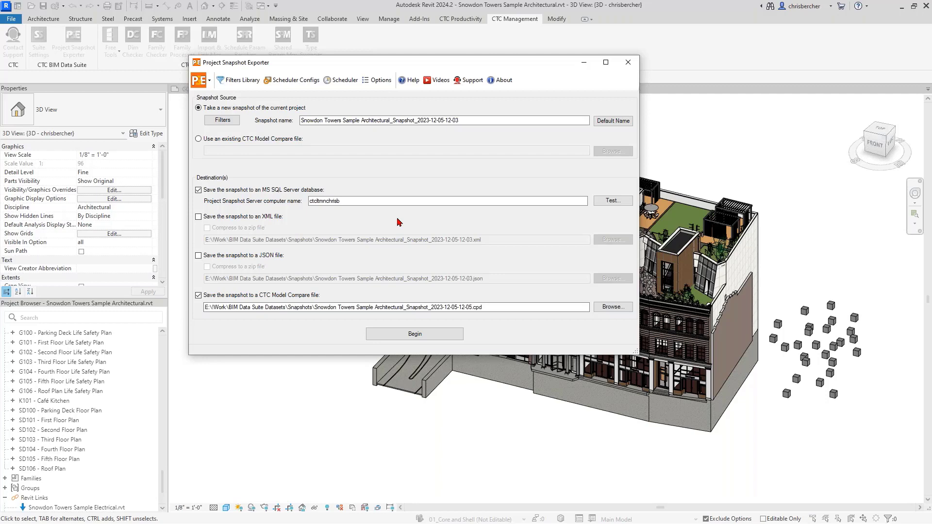
pyautogui.moveTo(404, 66); pyautogui.dragTo(420, 63)
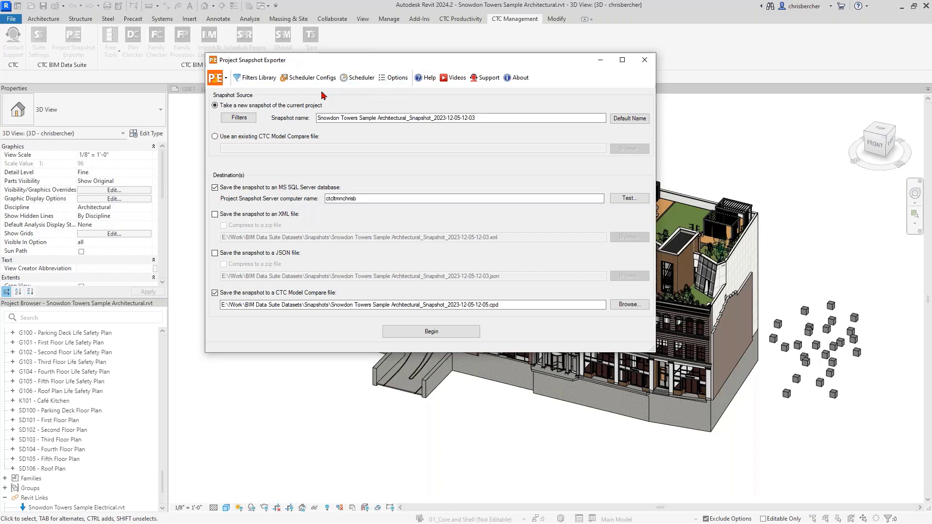
# Step: Open the snapshot filter settings and examine what can be included and where to search by level, phase and view
pyautogui.click(241, 118)
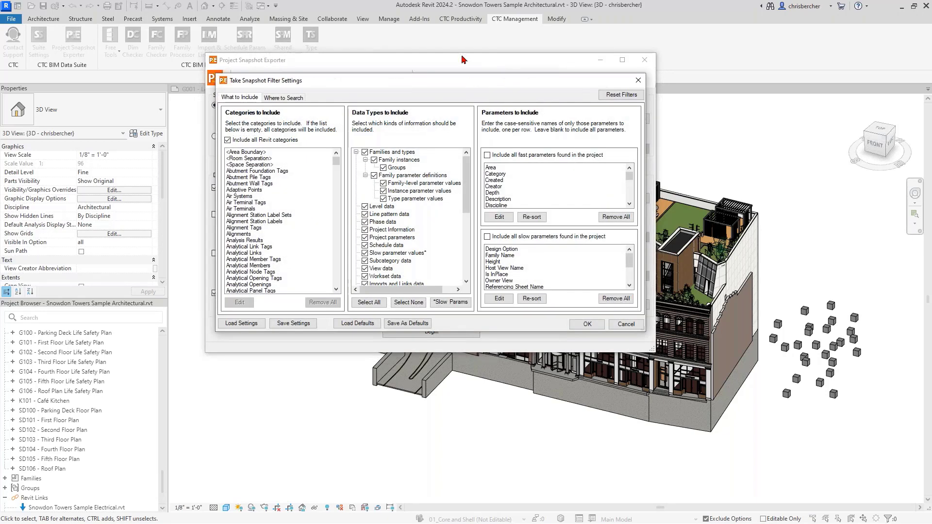
pyautogui.moveTo(468, 84); pyautogui.dragTo(490, 60)
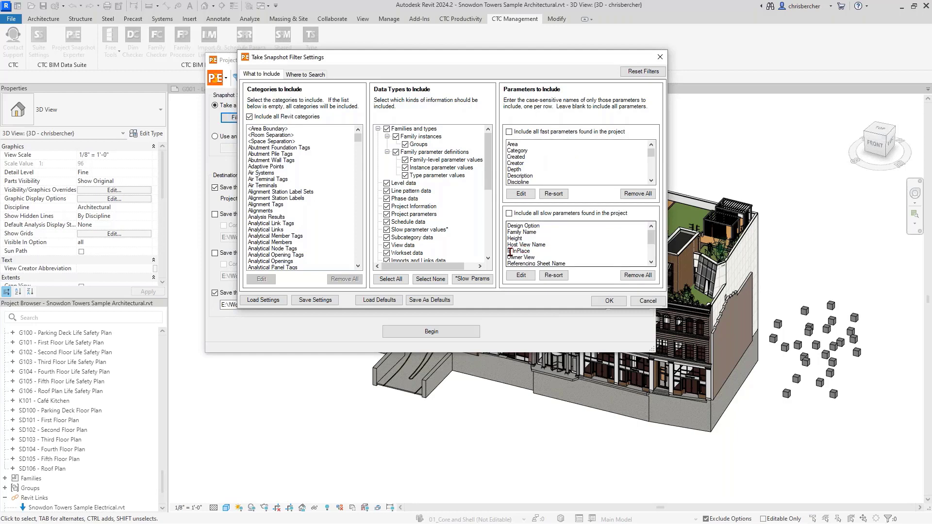
pyautogui.click(313, 76)
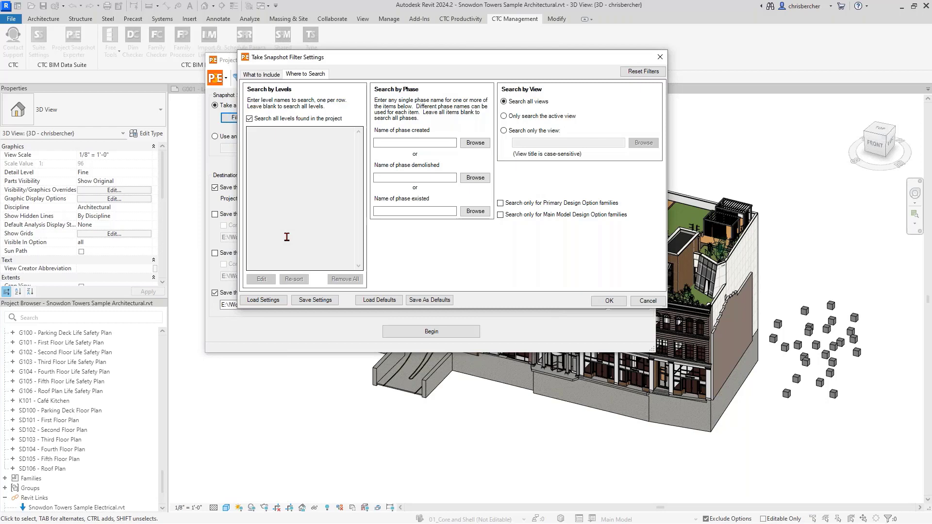
pyautogui.click(273, 76)
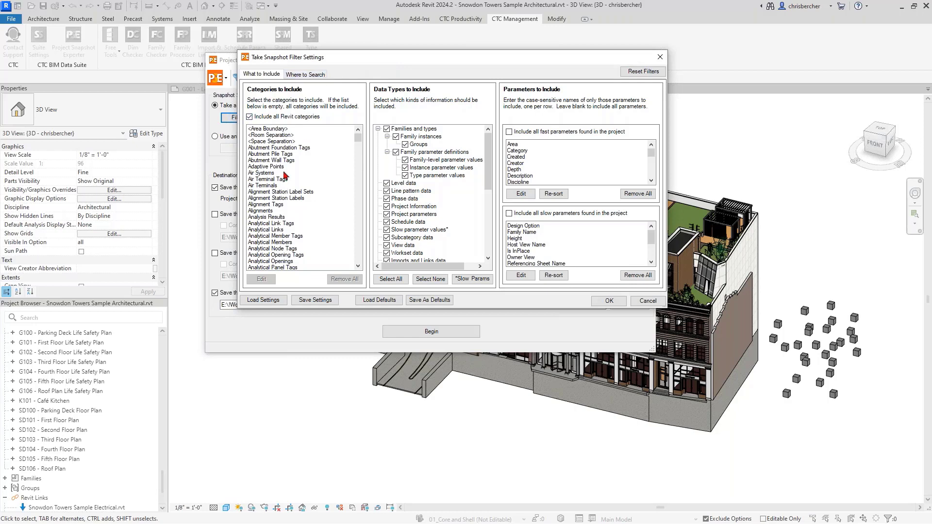
pyautogui.moveTo(389, 62); pyautogui.dragTo(406, 64)
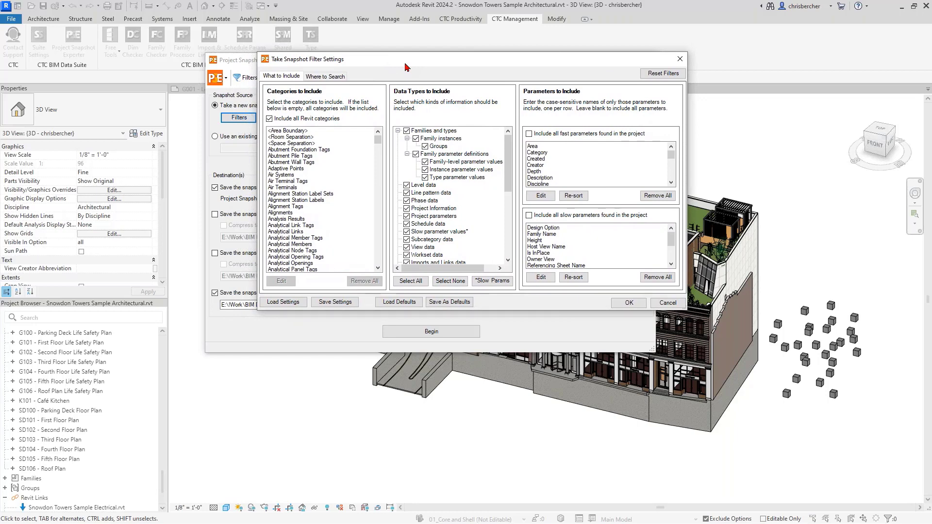
# Step: Turn off inclusion of all Revit categories and clear the selected categories list for the snapshot filter
pyautogui.click(297, 119)
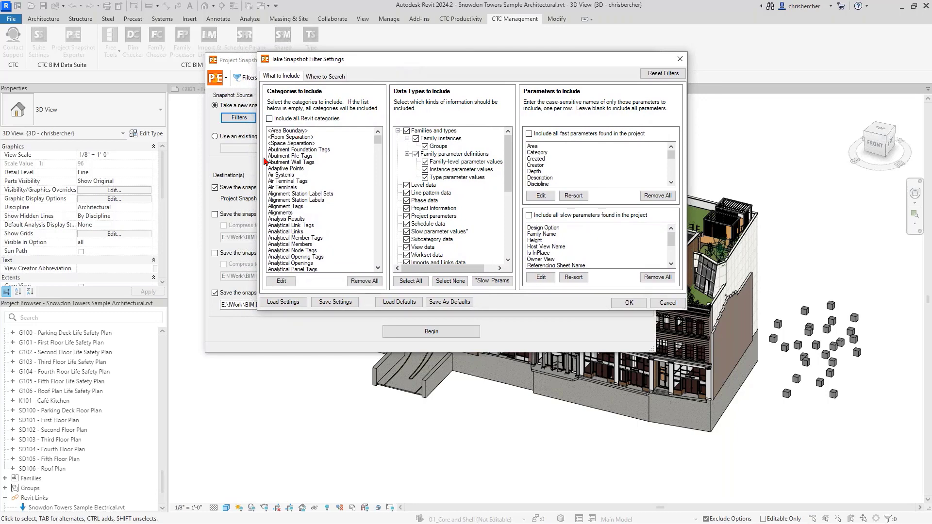
pyautogui.click(286, 283)
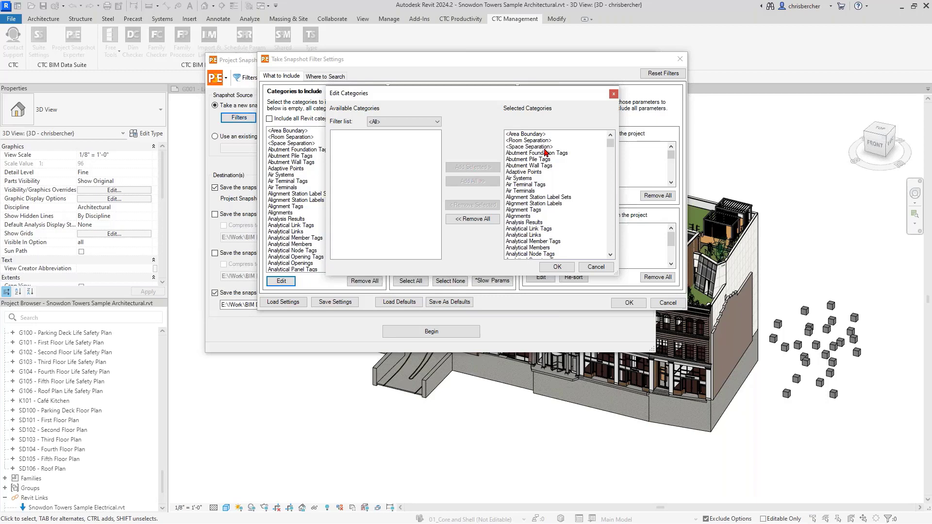
pyautogui.click(472, 219)
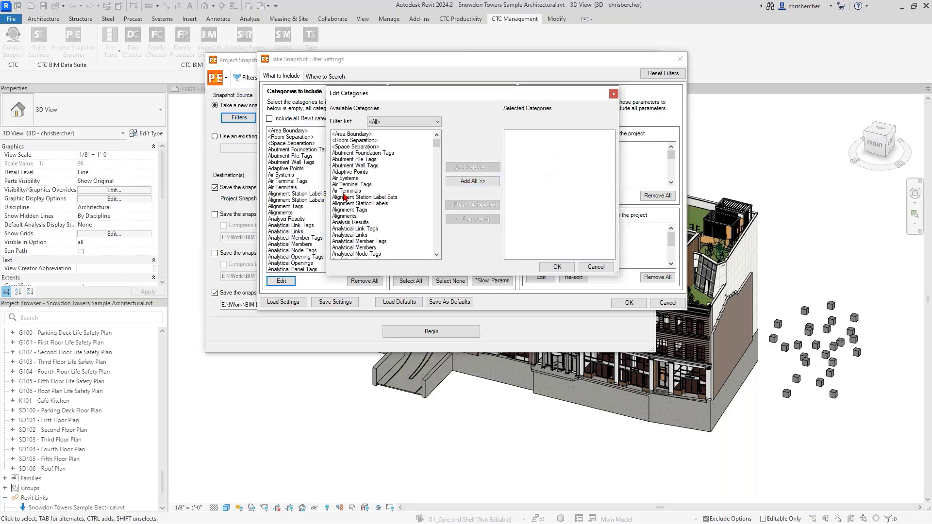
# Step: Try limiting categories to Air Systems, Air Terminals, Alignments, and Analytical Links, Members, Openings, Panels and Pipe Connections, discarding the edit
pyautogui.click(349, 178)
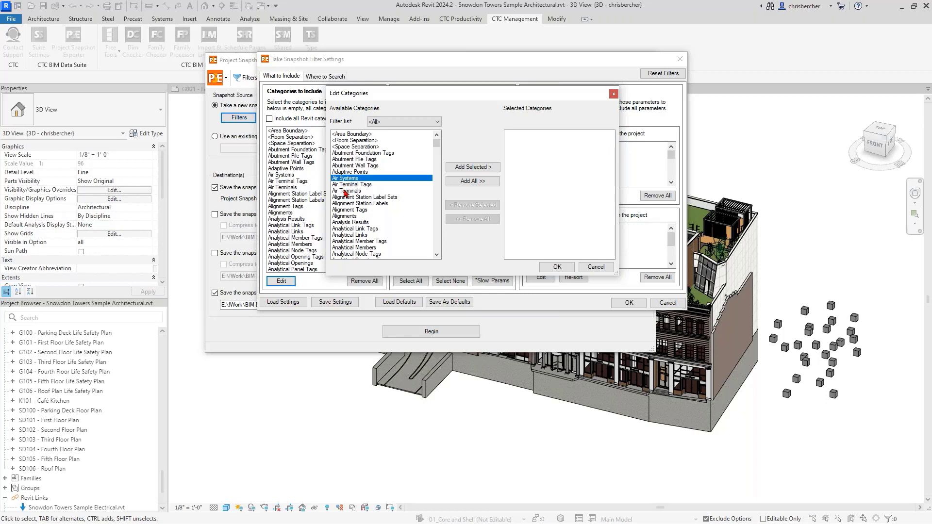
pyautogui.keyDown('ctrl'); pyautogui.click(345, 192); pyautogui.keyUp('ctrl')
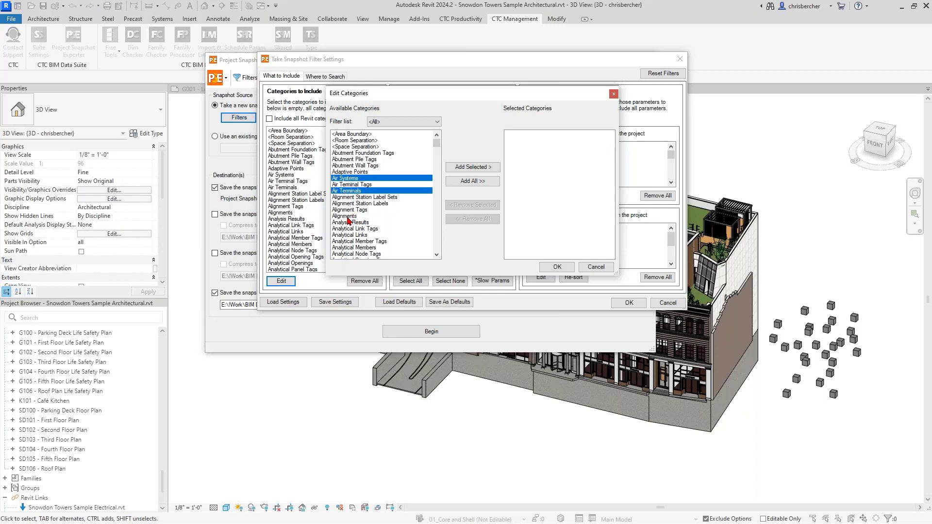
pyautogui.keyDown('ctrl'); pyautogui.click(349, 216); pyautogui.keyUp('ctrl')
pyautogui.keyDown('ctrl'); pyautogui.click(360, 235); pyautogui.keyUp('ctrl')
pyautogui.scroll(-1, 366, 261)
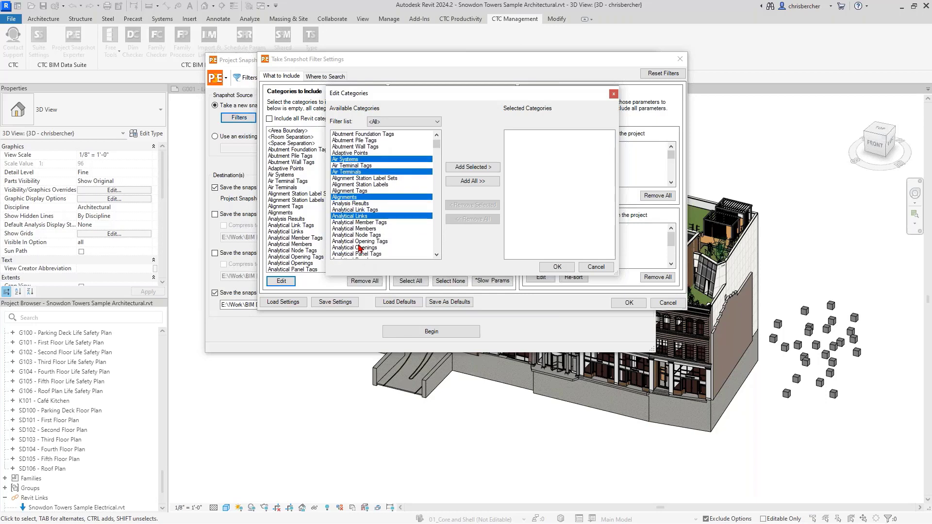
pyautogui.keyDown('ctrl'); pyautogui.click(360, 230); pyautogui.keyUp('ctrl')
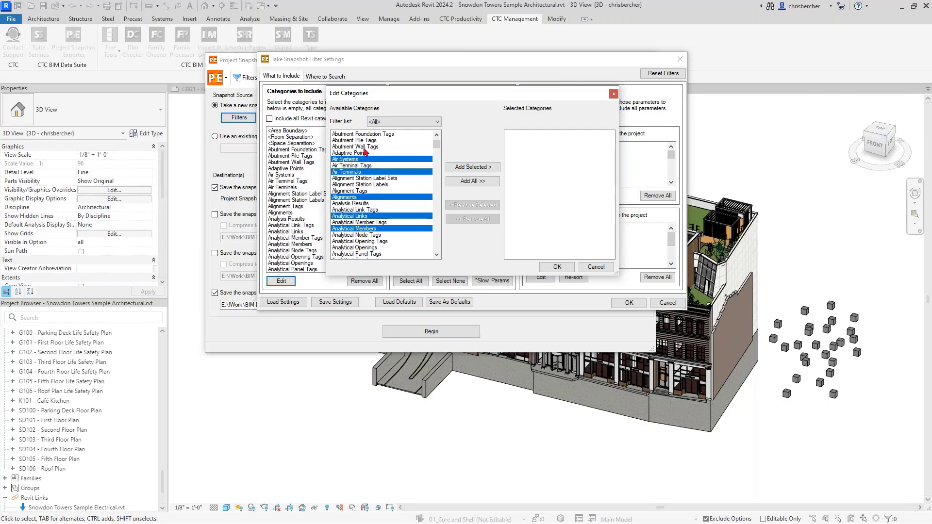
pyautogui.scroll(-1, 363, 227)
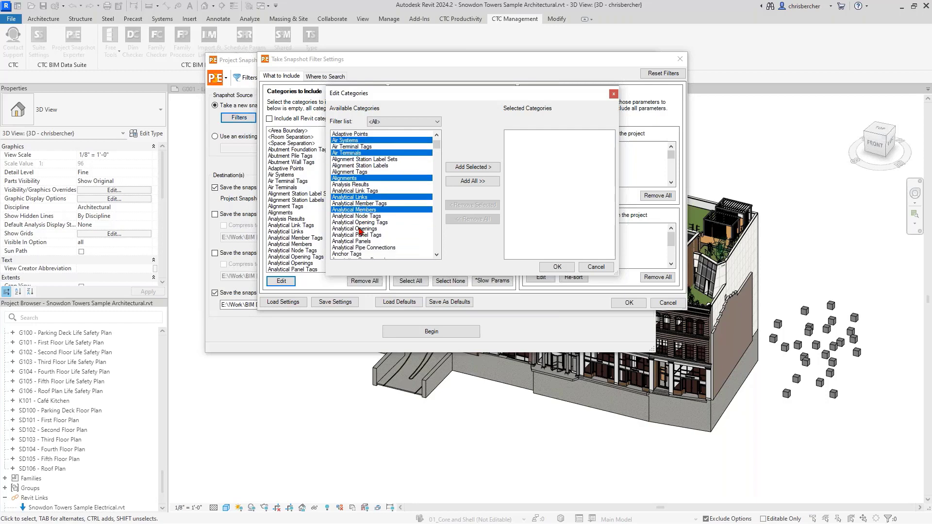
pyautogui.keyDown('ctrl'); pyautogui.click(361, 229); pyautogui.keyUp('ctrl')
pyautogui.keyDown('ctrl'); pyautogui.click(353, 241); pyautogui.keyUp('ctrl')
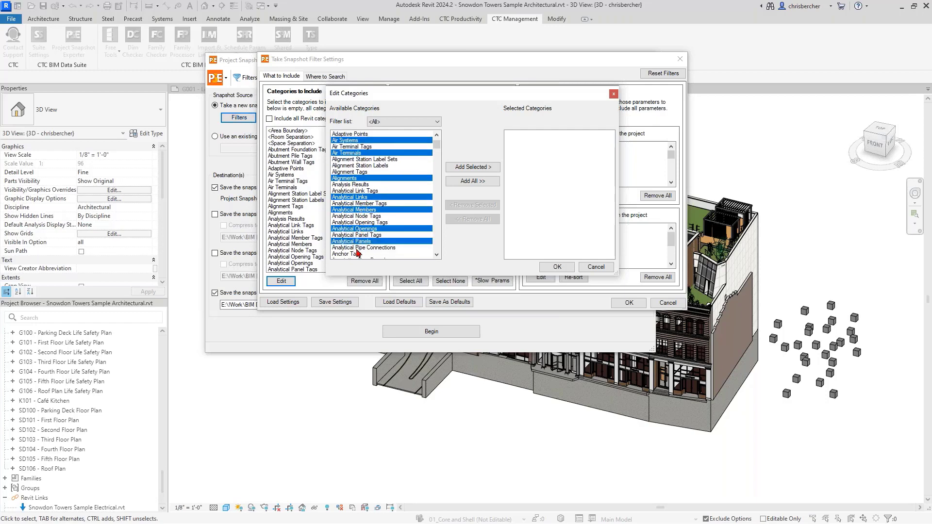
pyautogui.keyDown('ctrl'); pyautogui.click(353, 247); pyautogui.keyUp('ctrl')
pyautogui.scroll(-2, 359, 243)
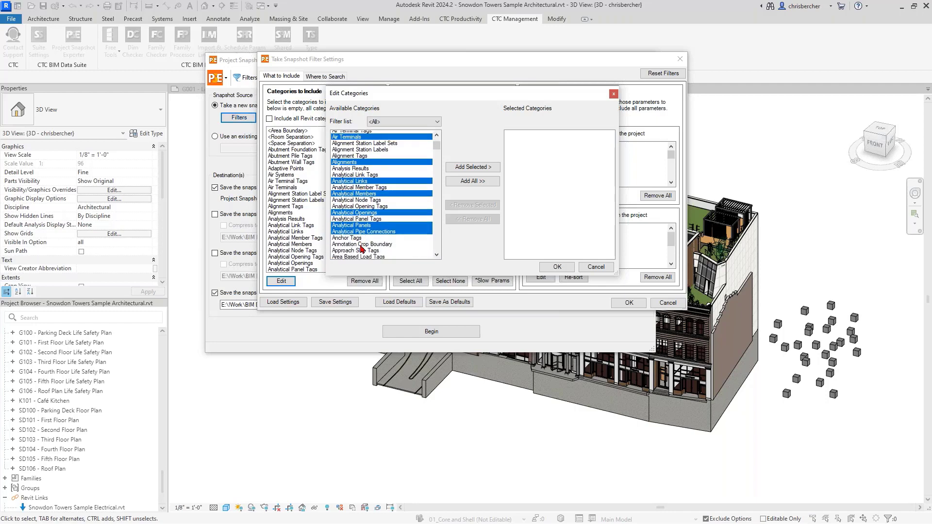
pyautogui.click(473, 167)
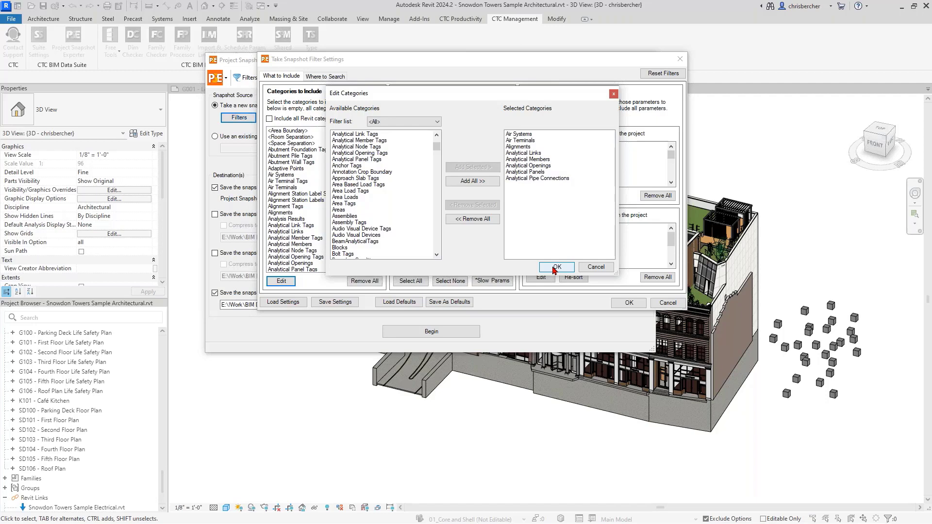
pyautogui.click(589, 266)
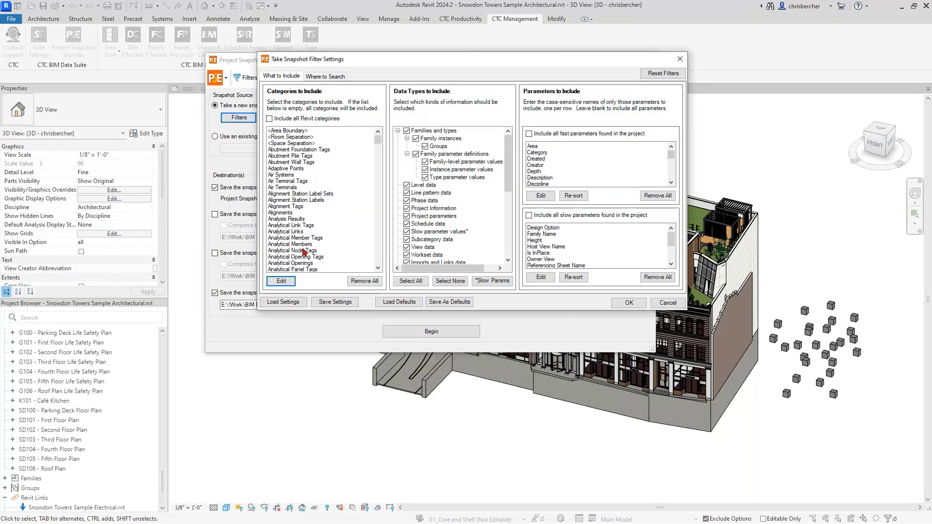
# Step: Load the snapshot filter settings from CTC Optimal Health Check Snapshot Filters.psf
pyautogui.click(281, 306)
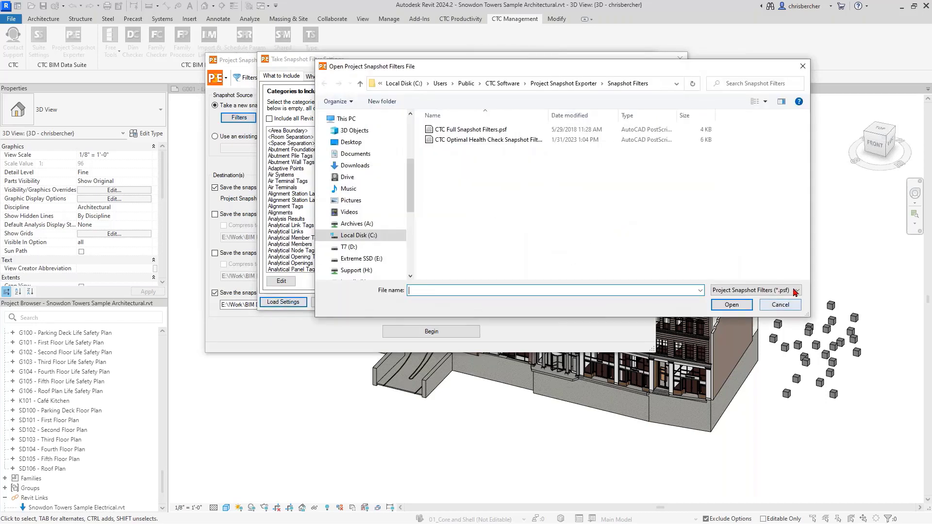
pyautogui.click(780, 304)
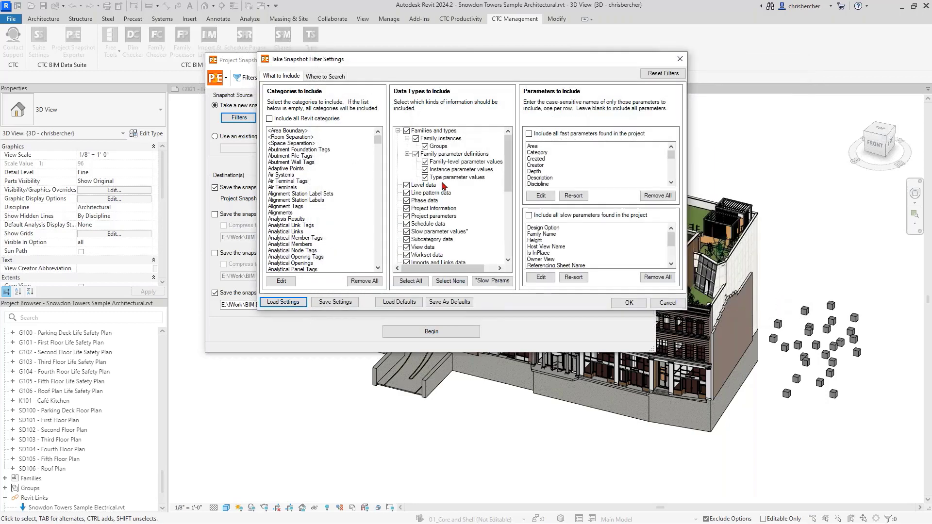
pyautogui.click(290, 302)
pyautogui.click(464, 140)
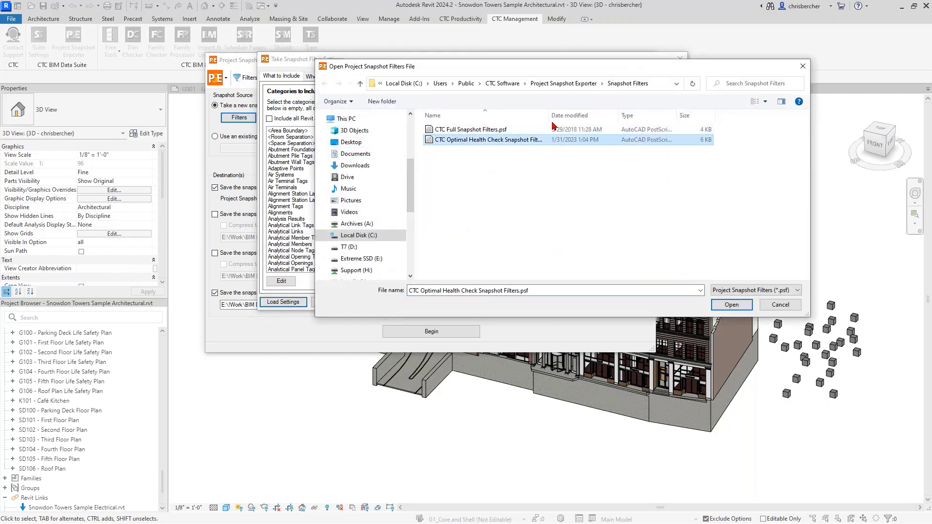
pyautogui.moveTo(549, 115); pyautogui.dragTo(585, 116)
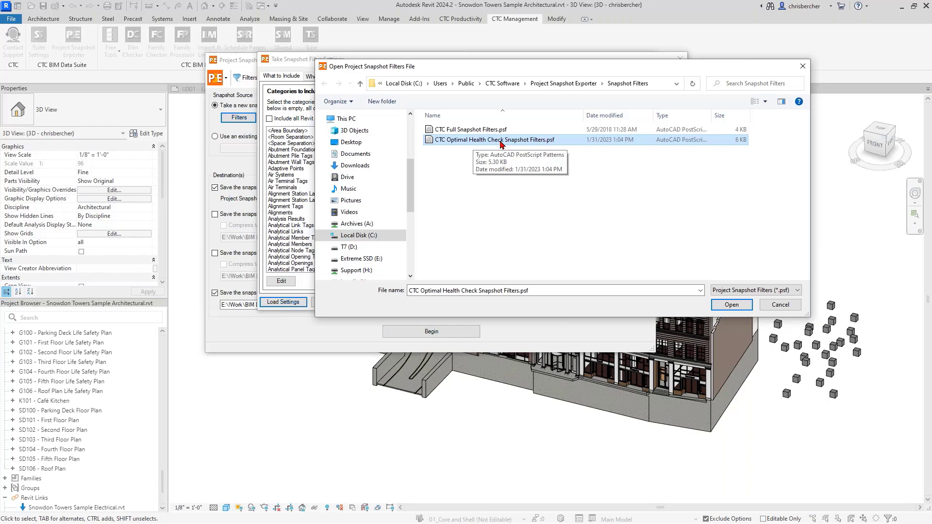
pyautogui.click(731, 304)
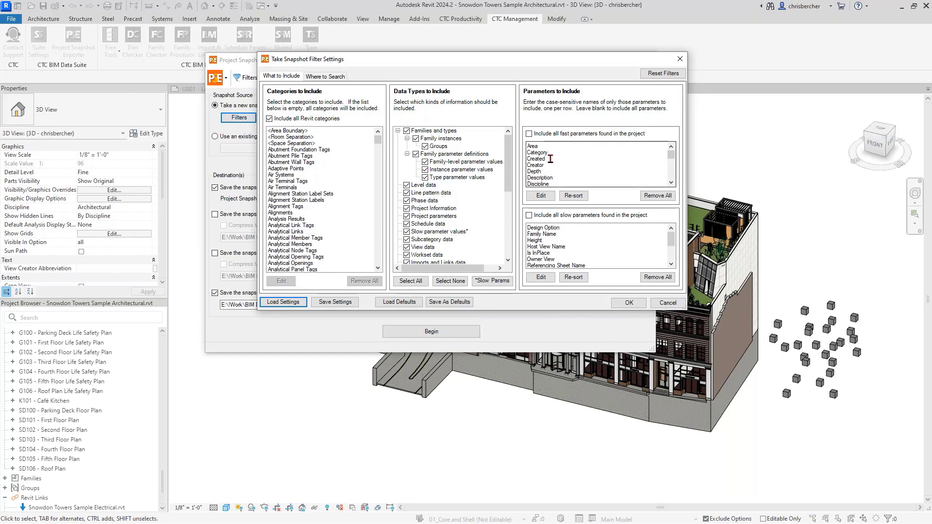
# Step: Open the fast parameter names for editing and review the full list of selected parameters
pyautogui.click(541, 196)
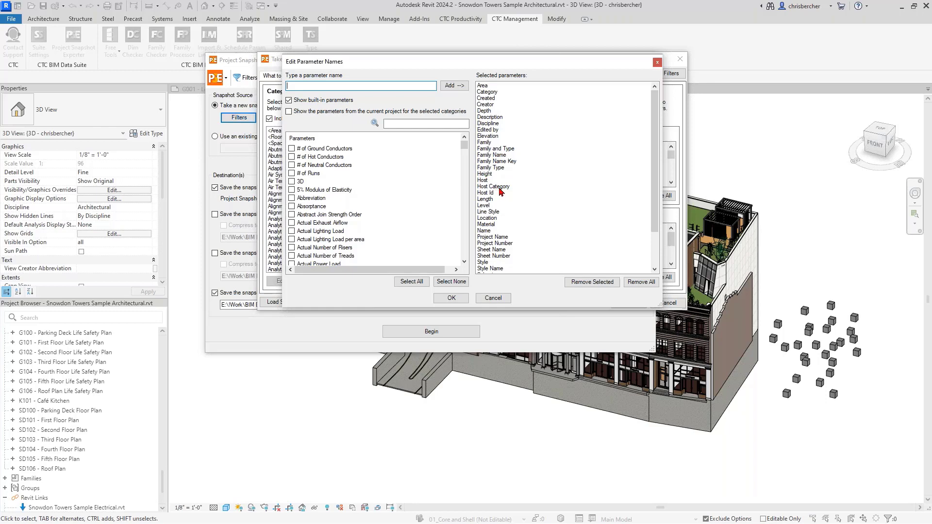
pyautogui.scroll(-2, 494, 196)
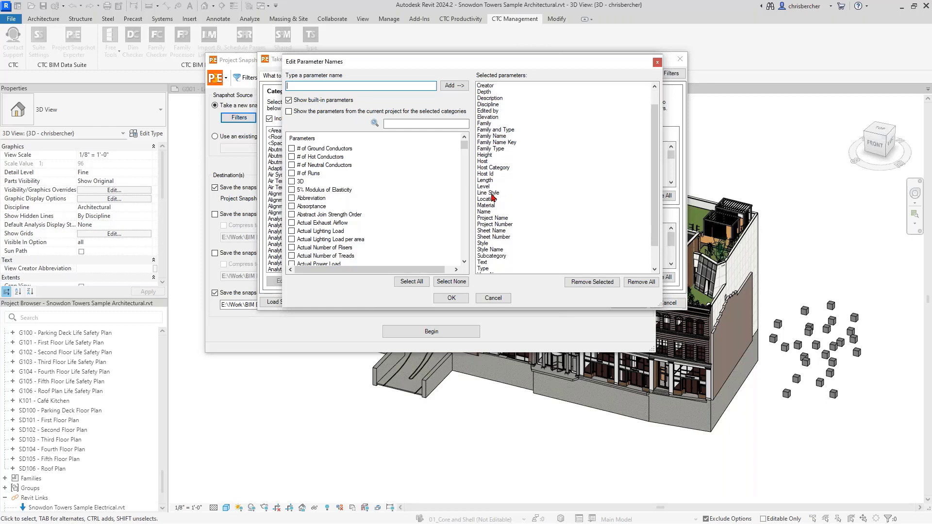
pyautogui.scroll(-1, 522, 239)
pyautogui.scroll(-2, 522, 239)
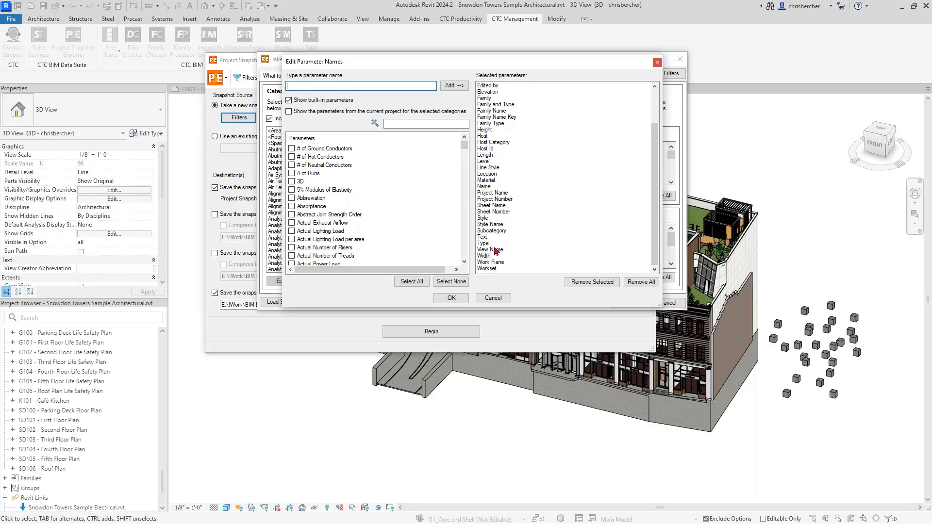
pyautogui.scroll(1, 492, 133)
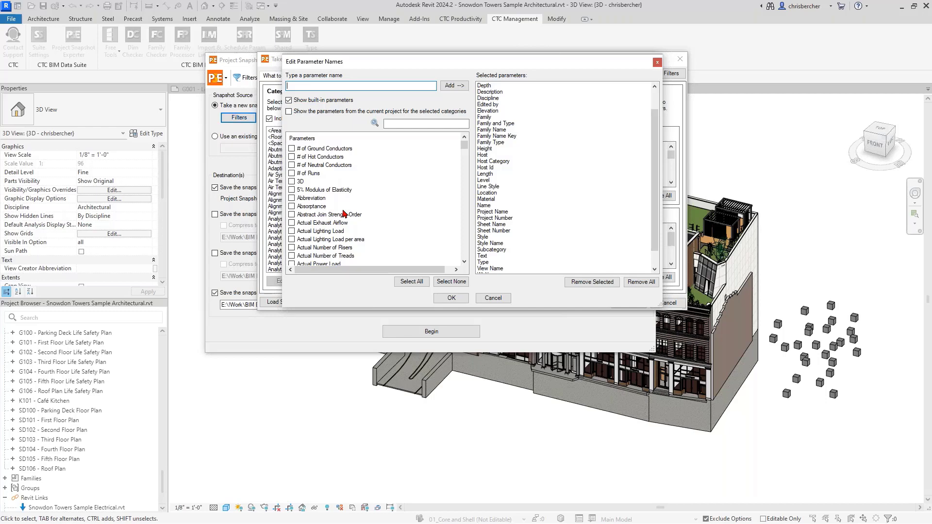
# Step: Try adding the built-in parameter Additional Interior Cover Offset to the selected fast parameters
pyautogui.scroll(-4, 343, 214)
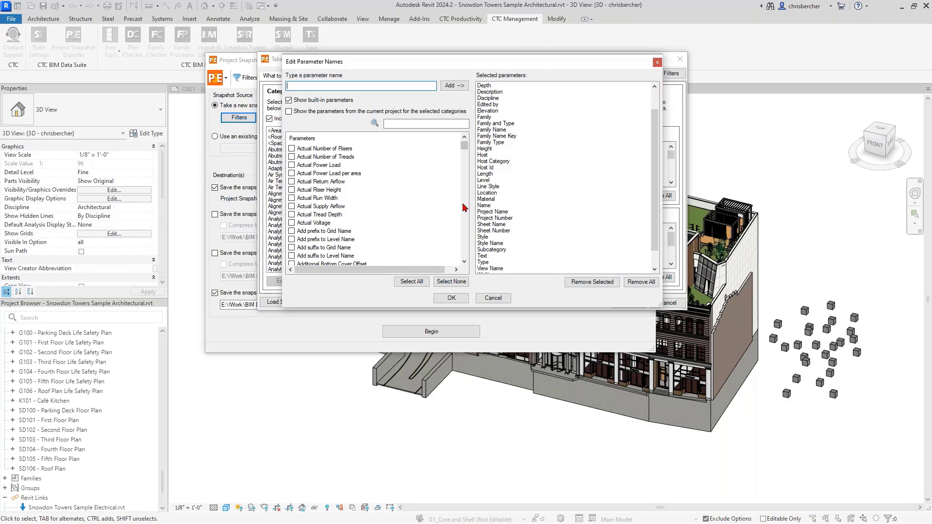
pyautogui.scroll(-3, 318, 194)
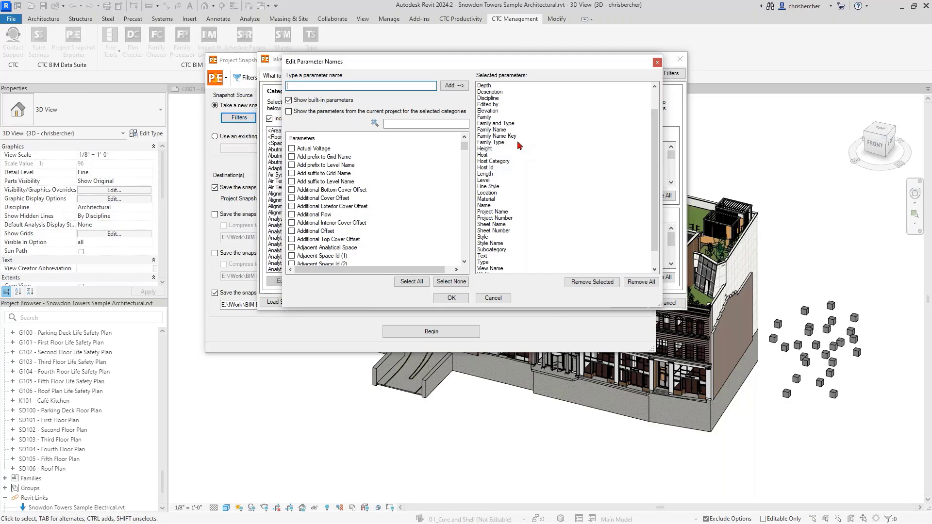
pyautogui.scroll(-1, 313, 199)
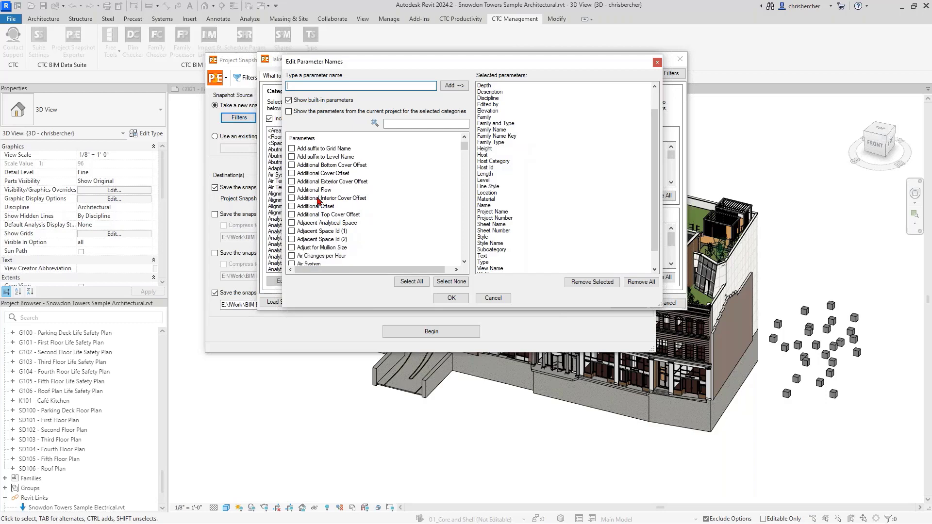
pyautogui.click(313, 198)
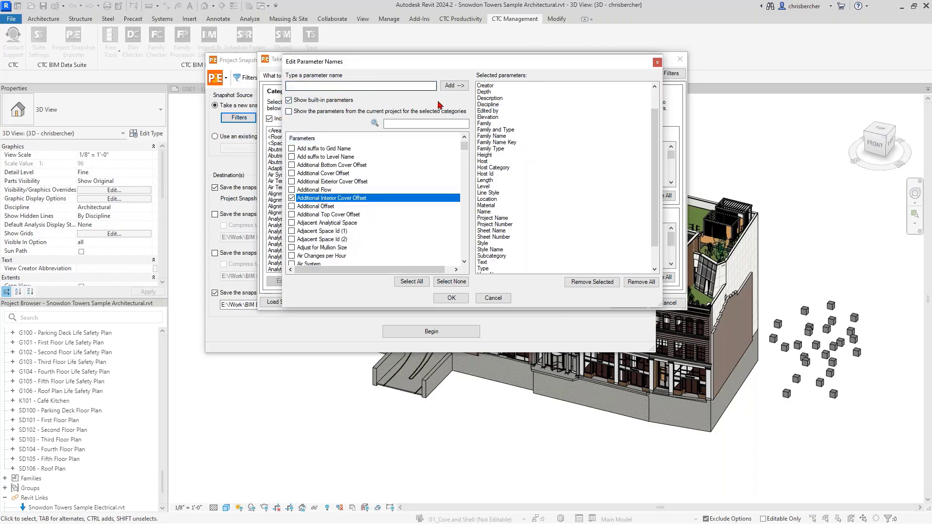
# Step: Search the parameters for "omn" and "asse", try adding Assembly Code, and discard the parameter edits
pyautogui.click(414, 124)
pyautogui.write('omn')
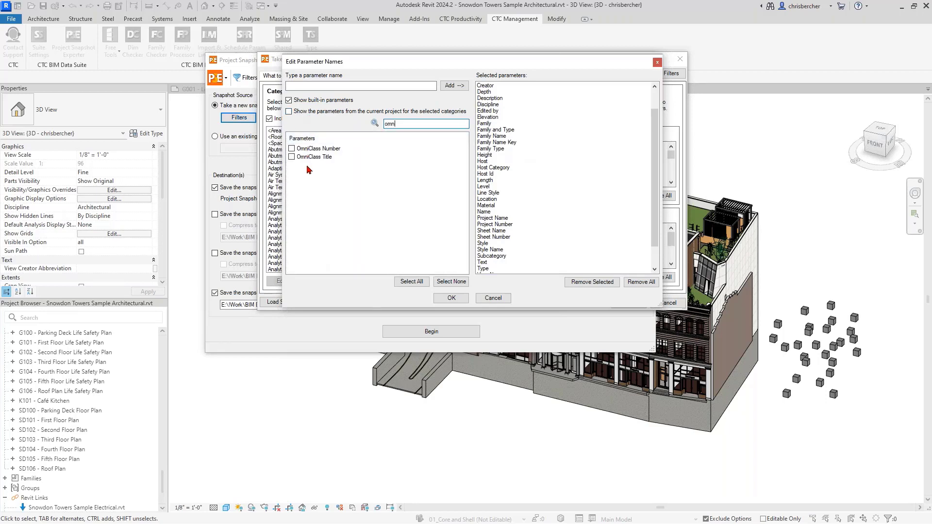
pyautogui.press('BackSpace')
pyautogui.press('BackSpace')
pyautogui.press('BackSpace')
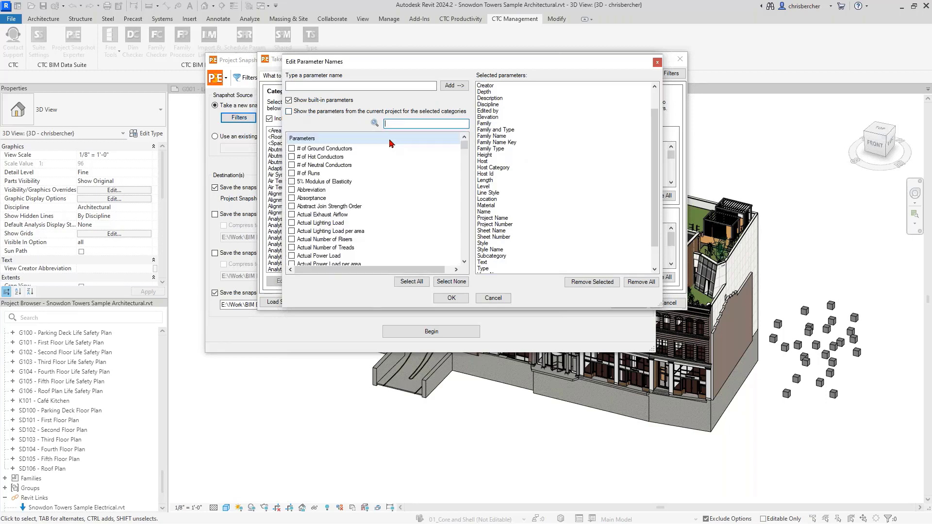
pyautogui.write('asse')
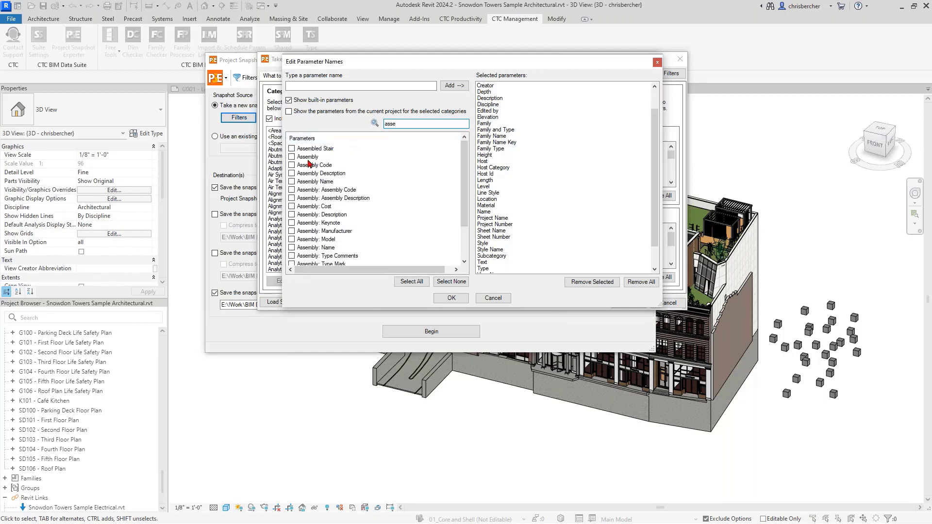
pyautogui.click(309, 165)
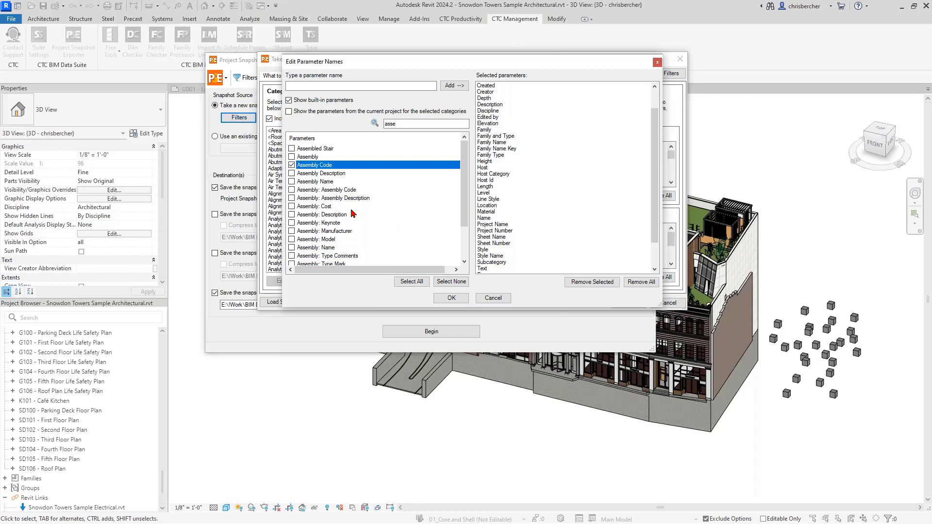
pyautogui.click(486, 300)
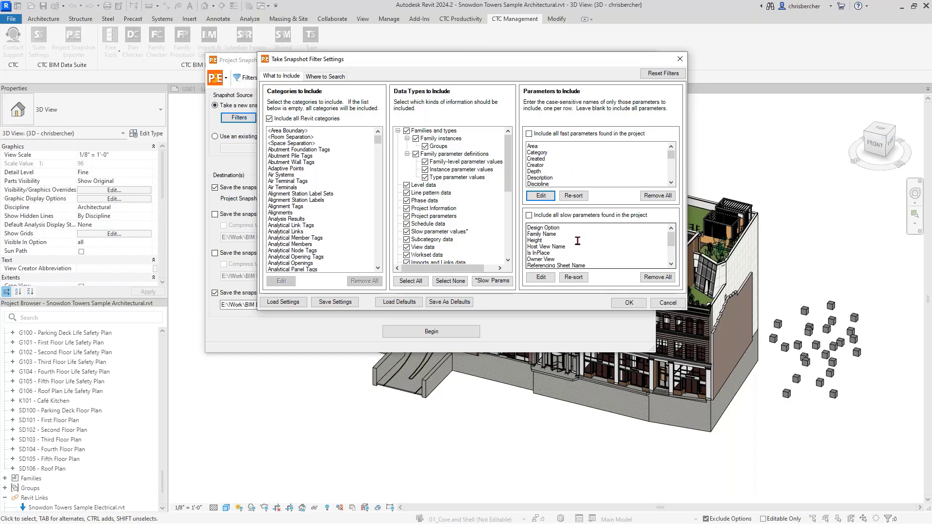
# Step: Review the slow parameters to include, such as Design Option, and accept the snapshot filter settings
pyautogui.moveTo(527, 228); pyautogui.dragTo(594, 251)
pyautogui.scroll(2, 595, 251)
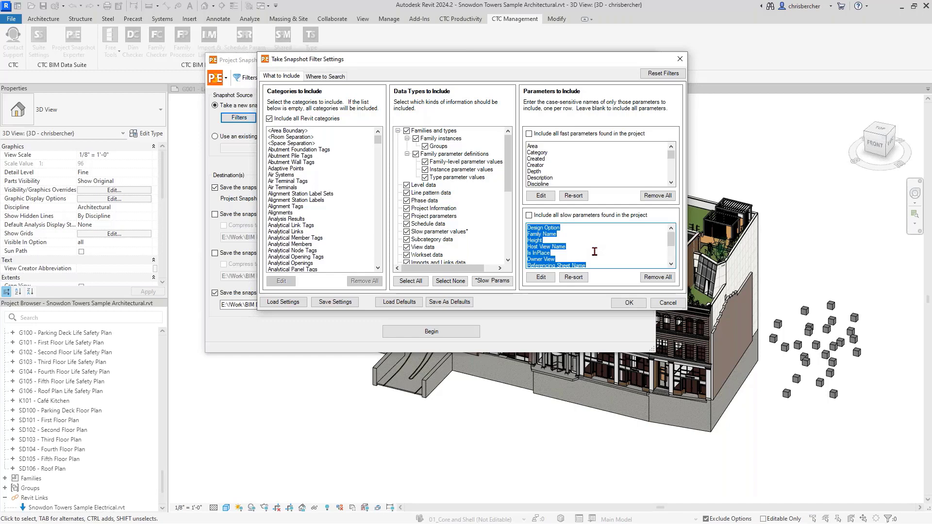
pyautogui.click(592, 253)
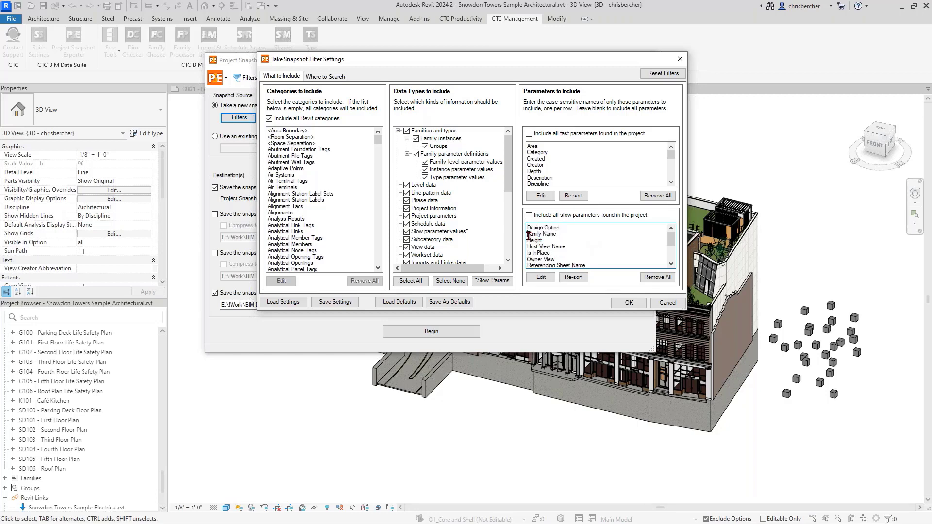
pyautogui.moveTo(527, 228); pyautogui.dragTo(567, 223)
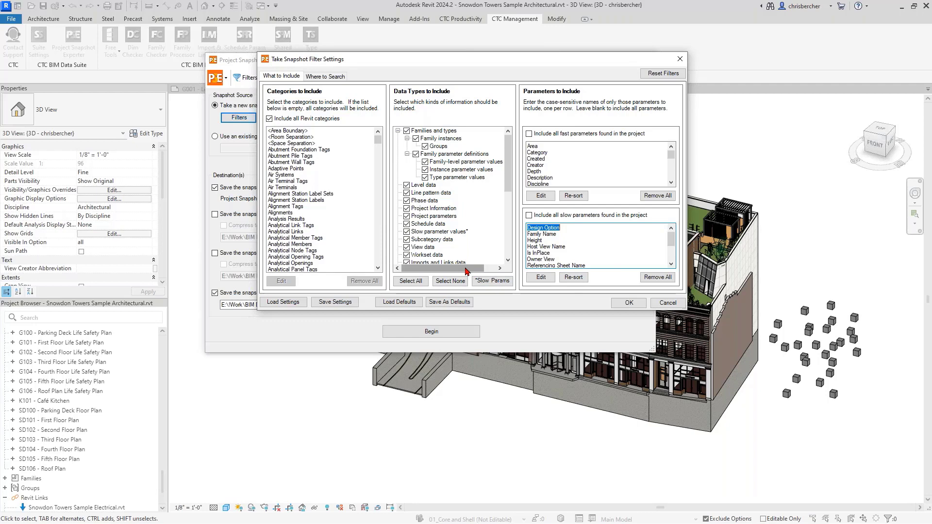
pyautogui.click(625, 305)
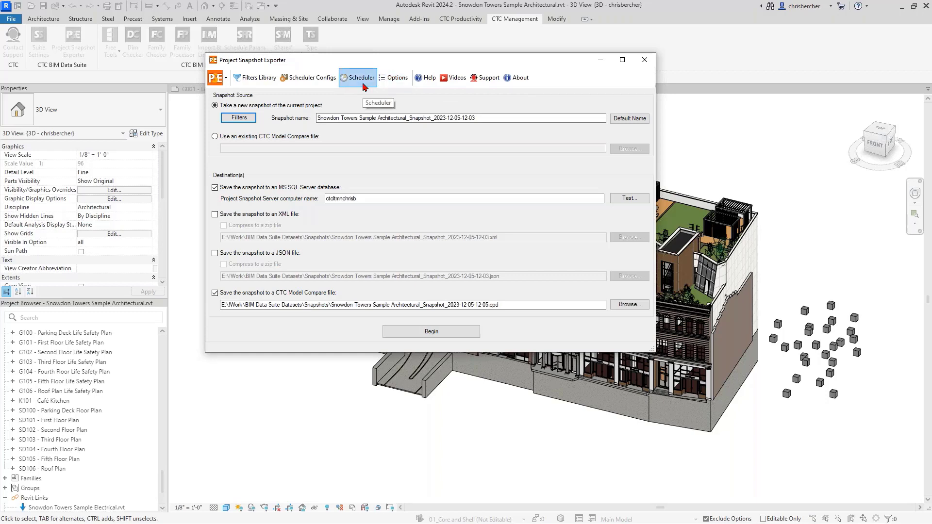
# Step: Review the exporter's destination, path, scheduler and snapshot filtering options, accept them, and close Project Snapshot Exporter
pyautogui.click(395, 77)
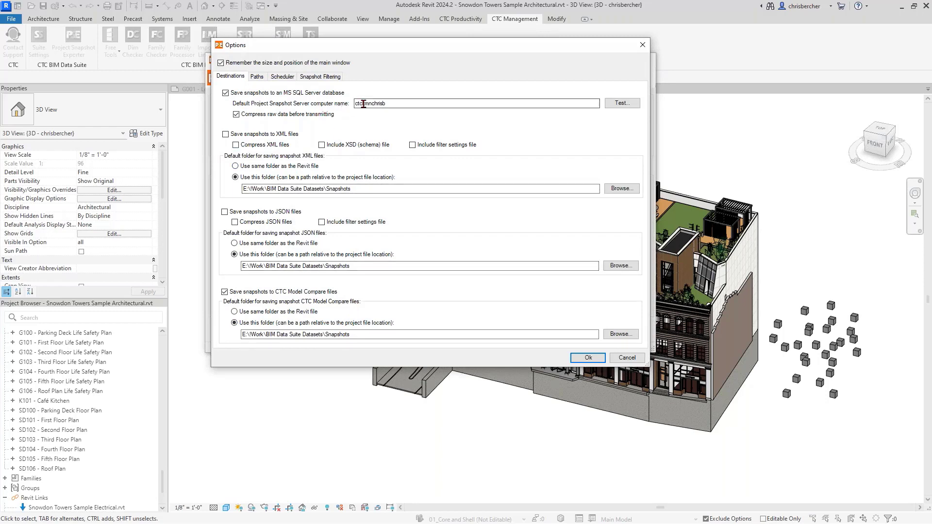
pyautogui.click(258, 78)
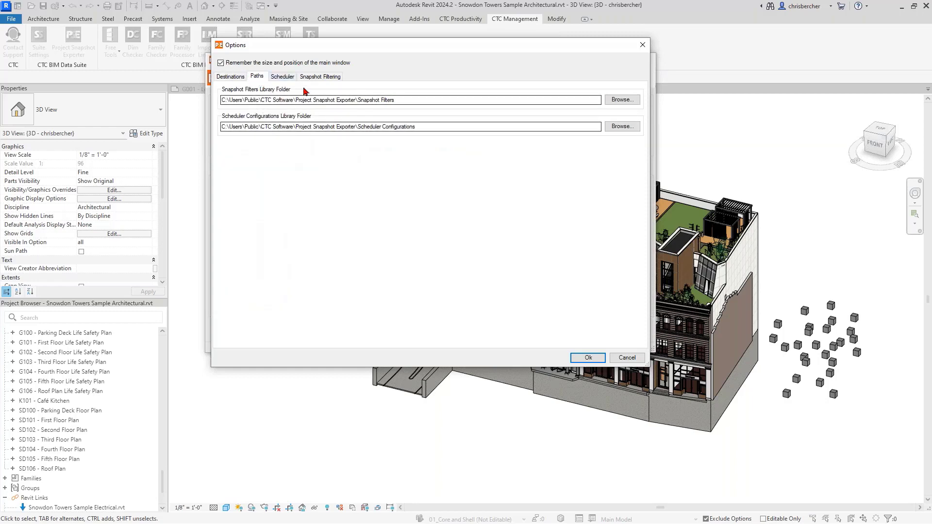
pyautogui.click(290, 78)
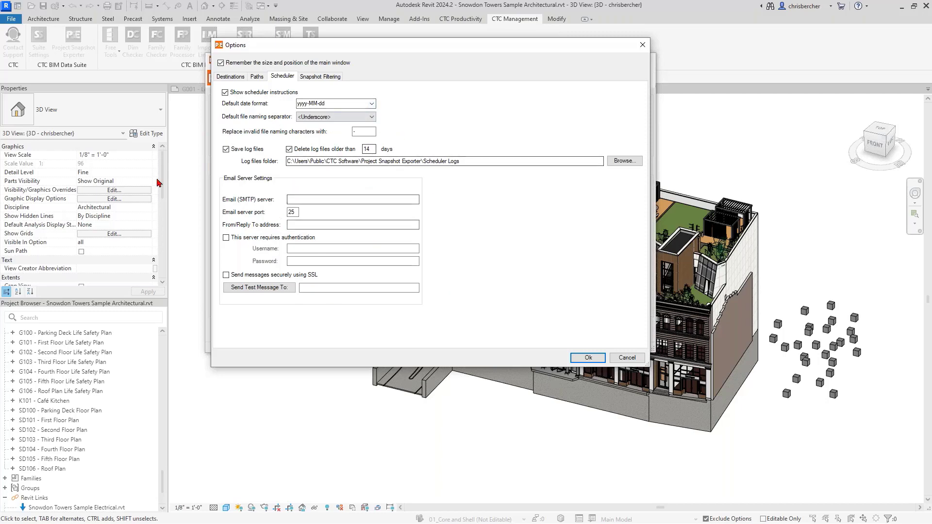
pyautogui.click(321, 77)
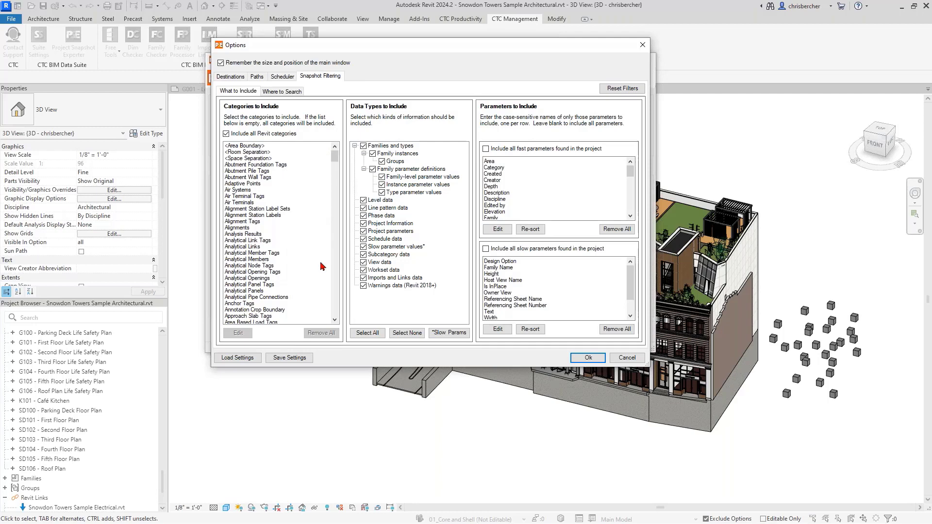
pyautogui.click(581, 360)
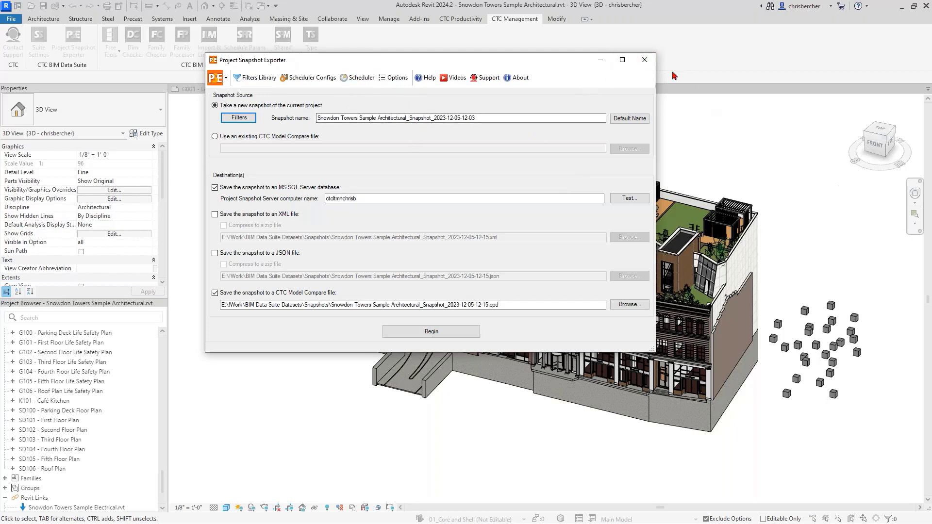
pyautogui.click(645, 60)
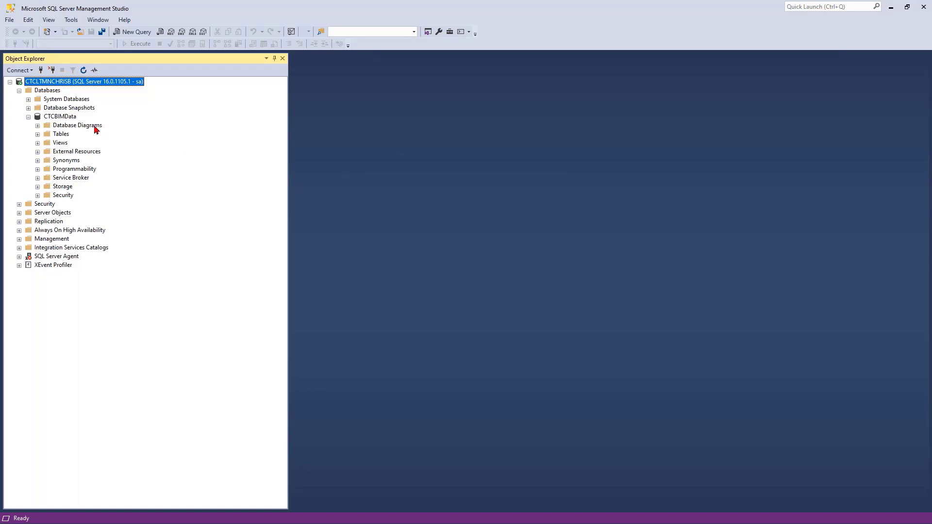
# Step: Expand the tables of the CTCBIMData database and examine the snapshot tables from snapshot.Discipline to snapshot.Workset
pyautogui.click(63, 117)
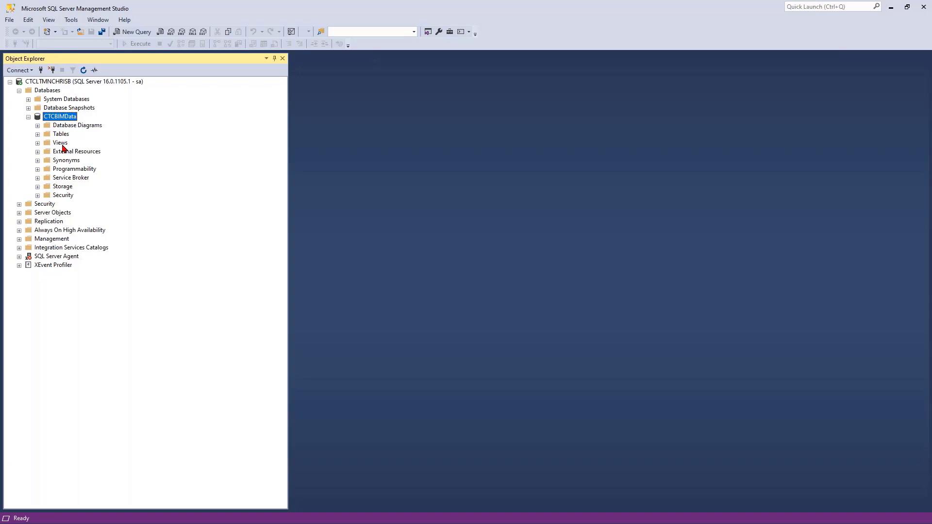
pyautogui.click(38, 134)
pyautogui.scroll(-5, 88, 295)
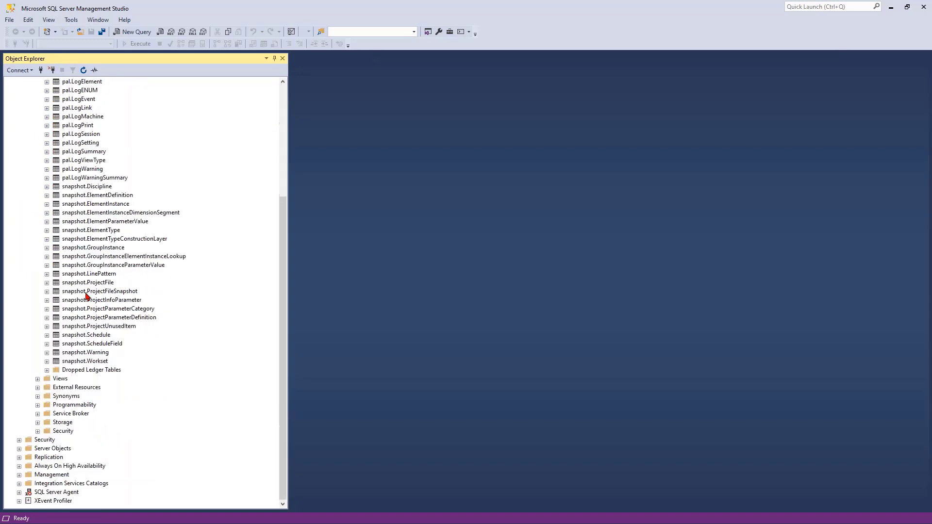
pyautogui.click(74, 187)
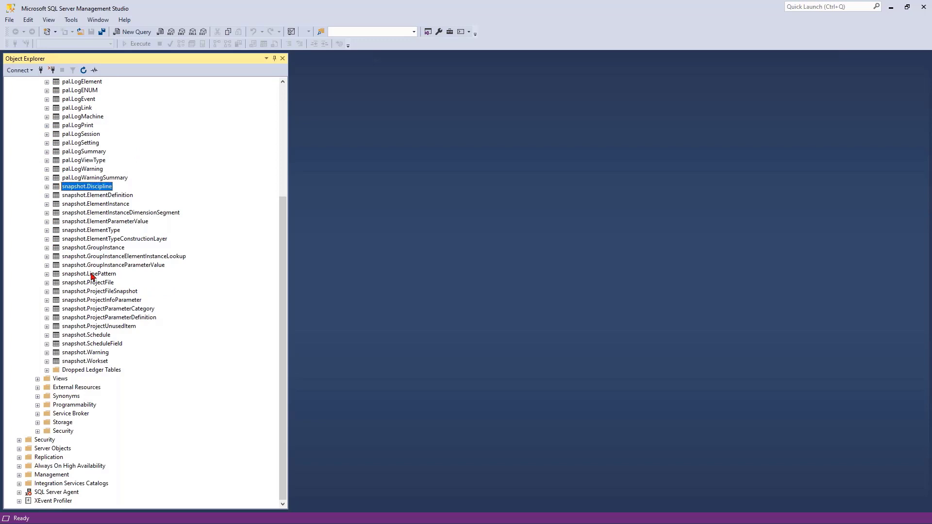
pyautogui.click(82, 362)
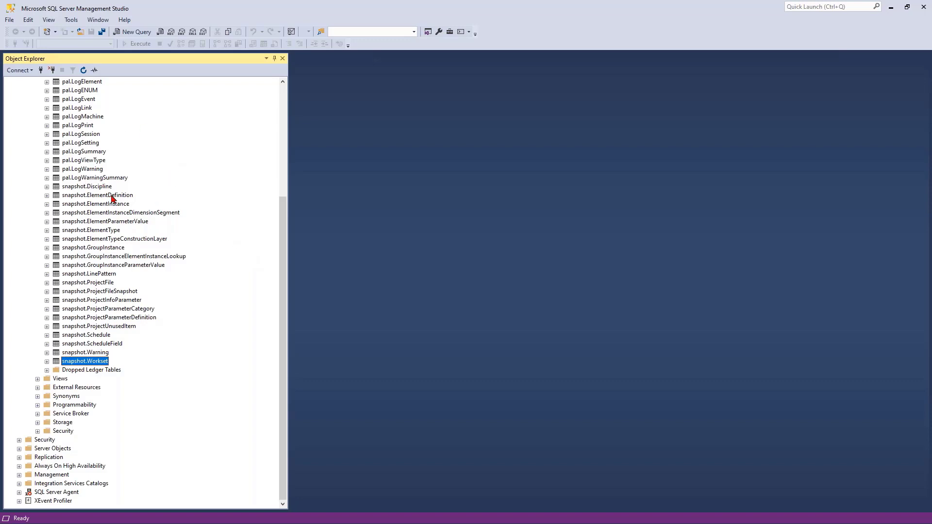
pyautogui.scroll(2, 102, 226)
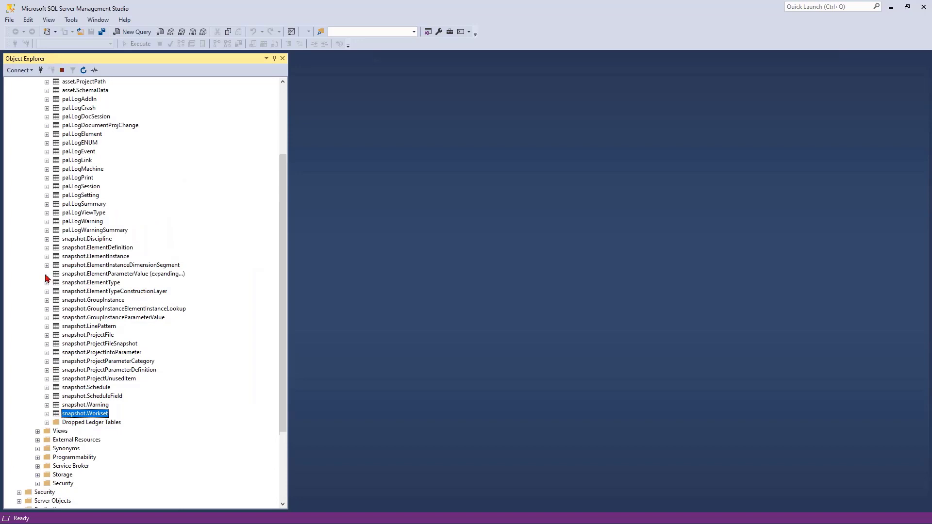
# Step: Query the top 1000 rows of snapshot.ElementParameterValue and examine the results across to the value columns
pyautogui.doubleClick(75, 275)
pyautogui.rightClick(76, 275)
pyautogui.click(144, 300)
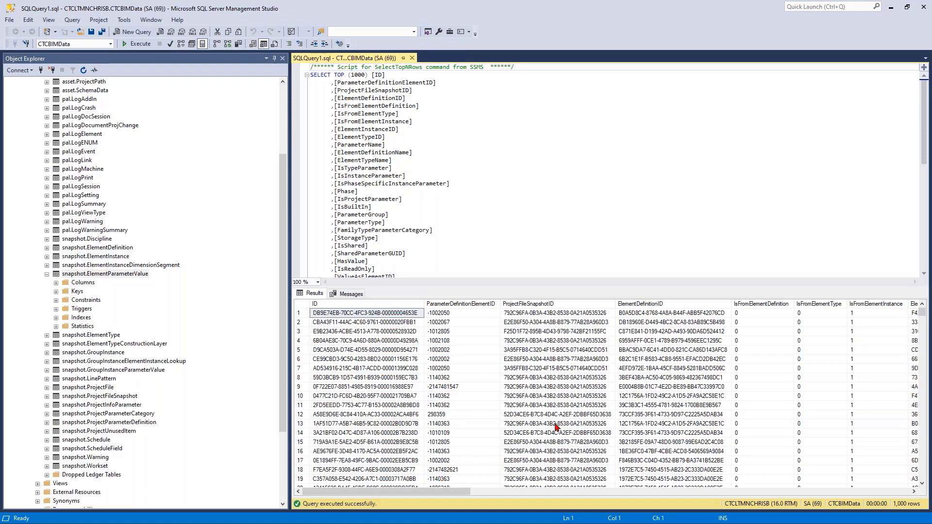
pyautogui.moveTo(447, 492); pyautogui.dragTo(830, 478)
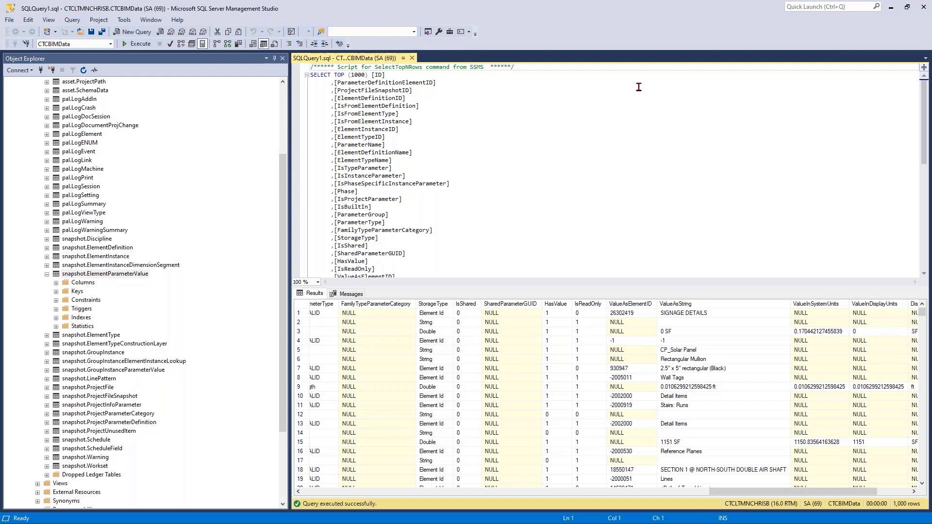
# Step: Switch to the Power BI snapshot report and examine the available Revit Model and Date filter choices
pyautogui.click(891, 7)
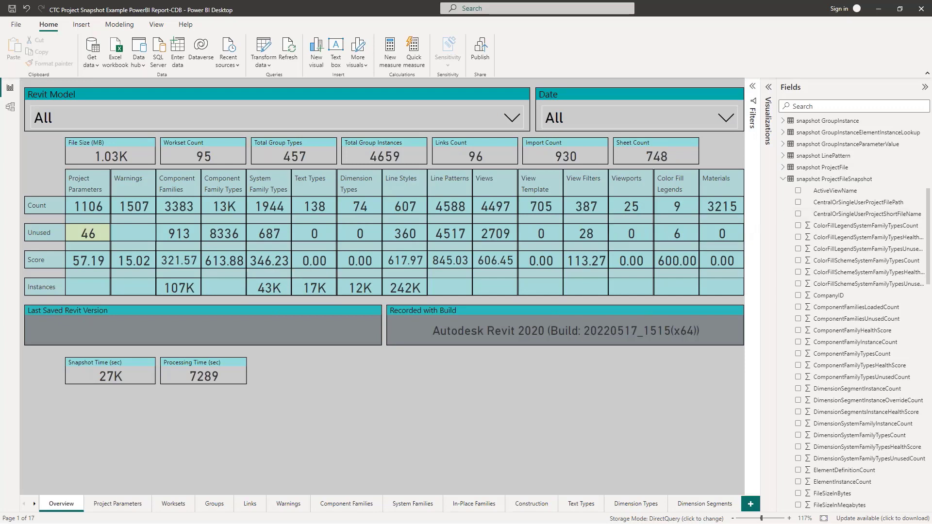
pyautogui.click(170, 119)
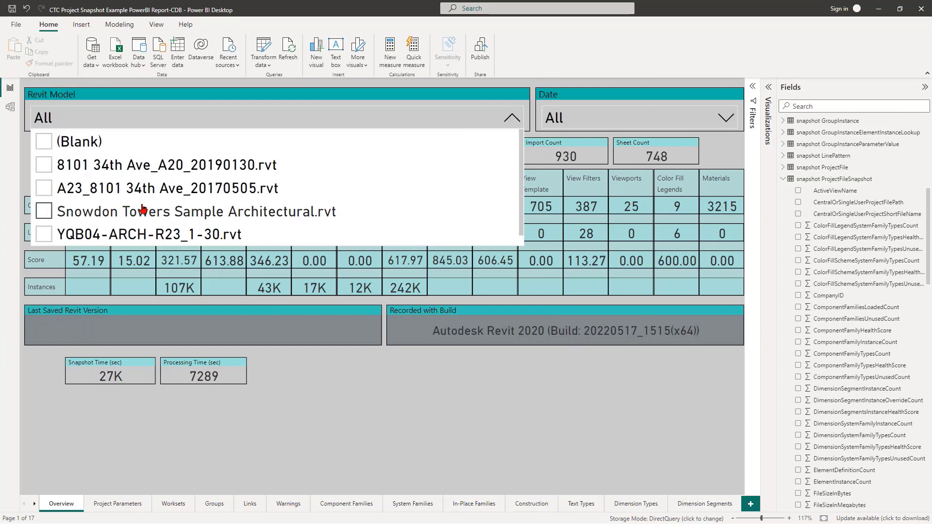
pyautogui.click(593, 116)
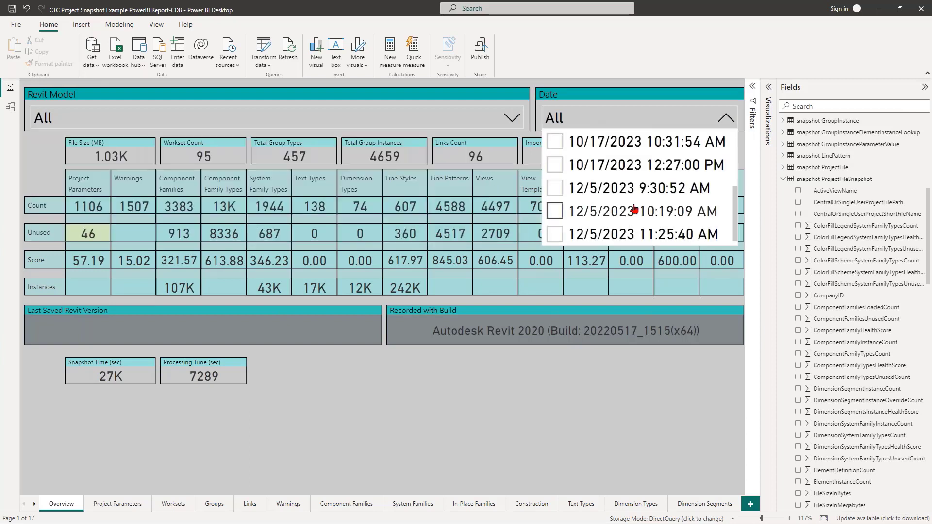
pyautogui.click(515, 422)
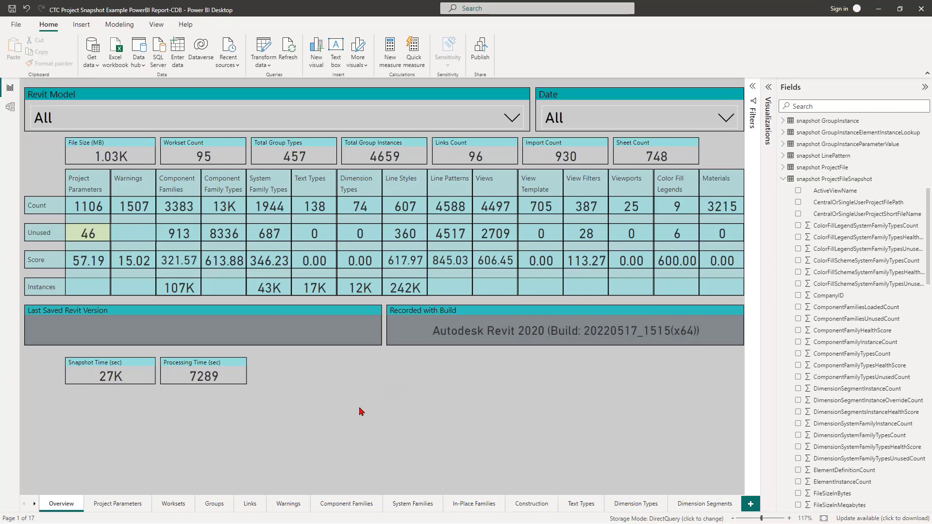
# Step: Filter the report overview to Snowdon Towers Sample Architectural.rvt and open the list of its snapshot dates
pyautogui.click(322, 118)
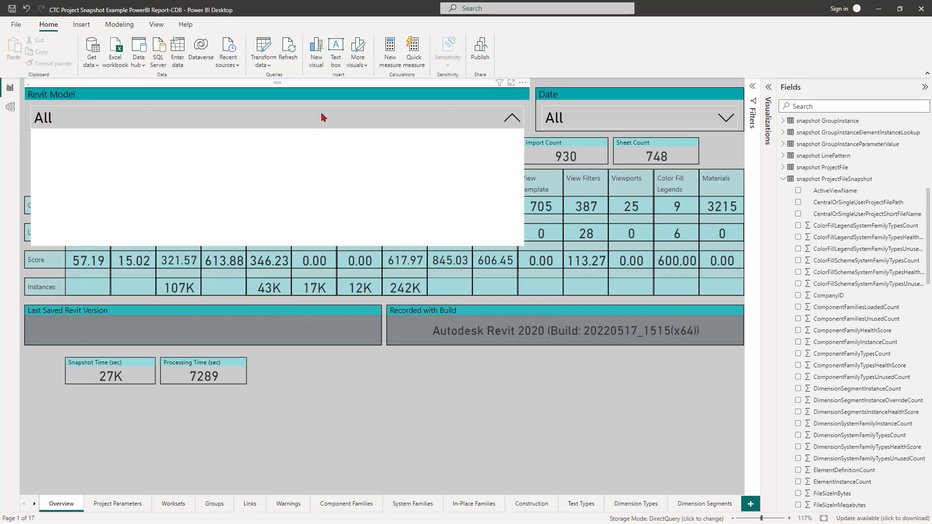
pyautogui.click(247, 221)
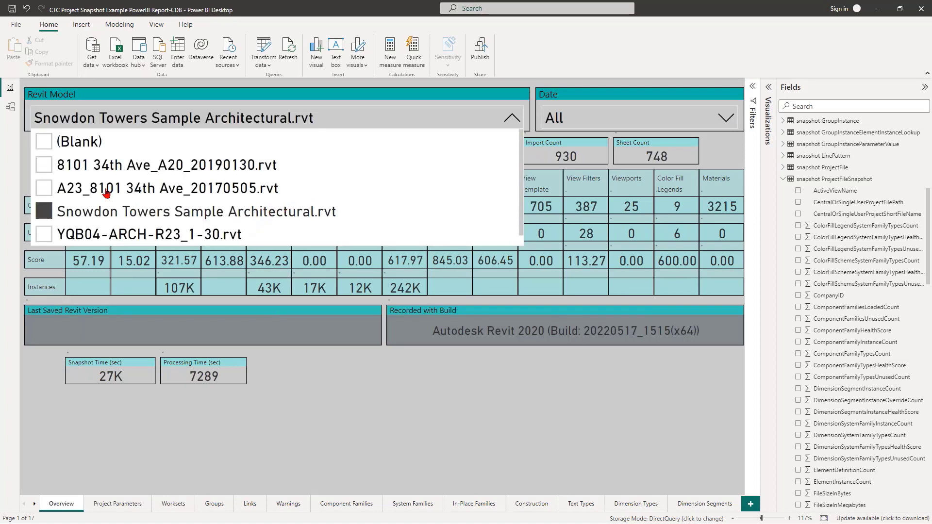
pyautogui.click(313, 427)
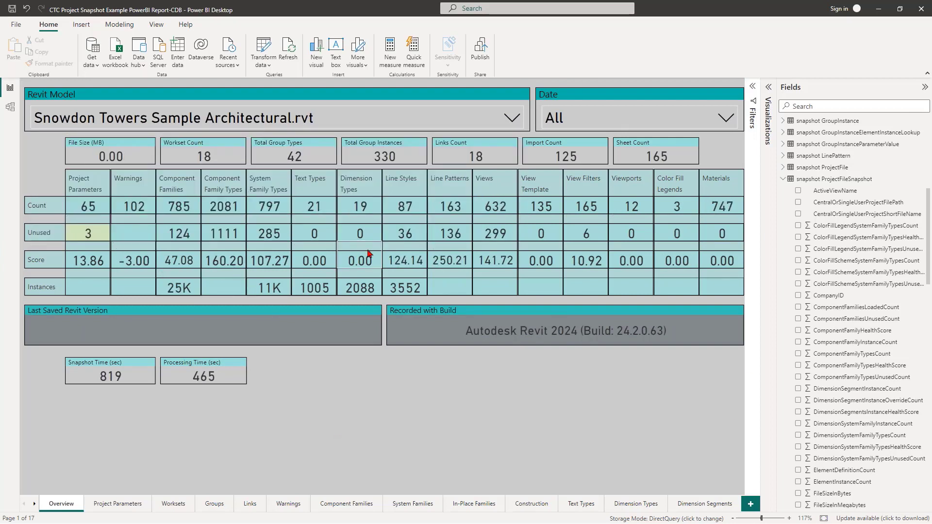
pyautogui.click(653, 152)
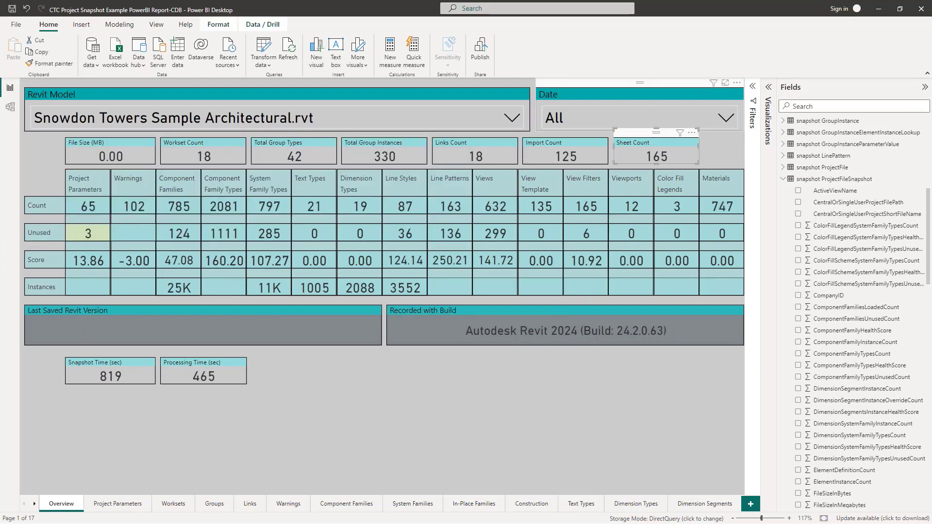
pyautogui.click(581, 123)
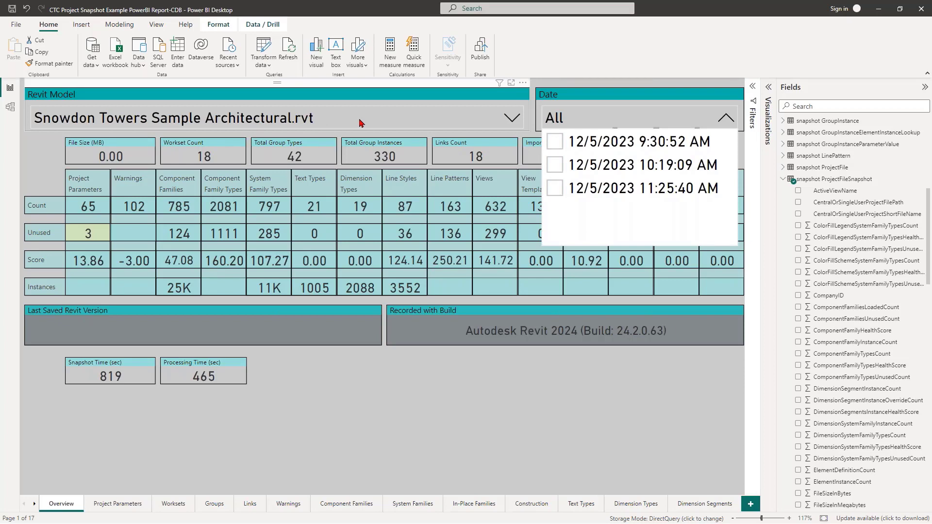
# Step: Filter the overview to the 12/5/2023 9:30:52 AM snapshot and to the 10:19:09 AM snapshot, comparing their counts and health scores
pyautogui.click(557, 144)
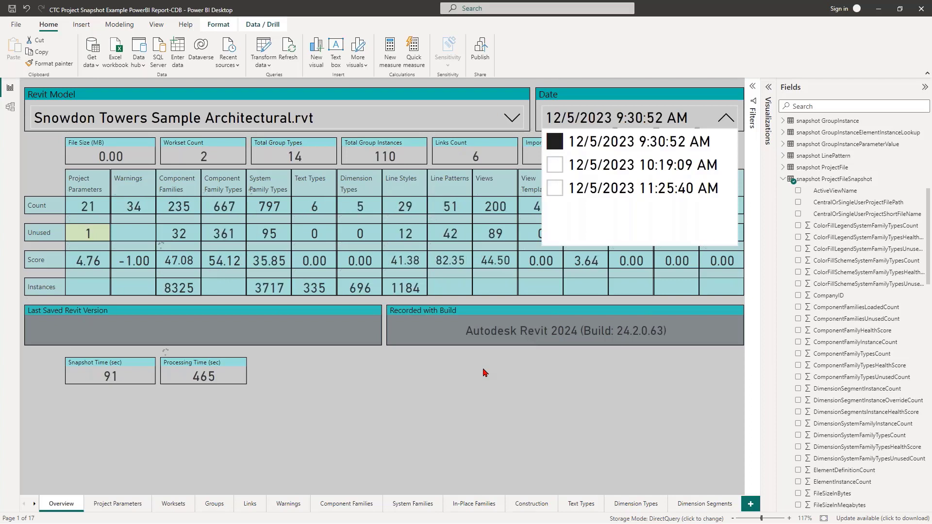
pyautogui.click(514, 390)
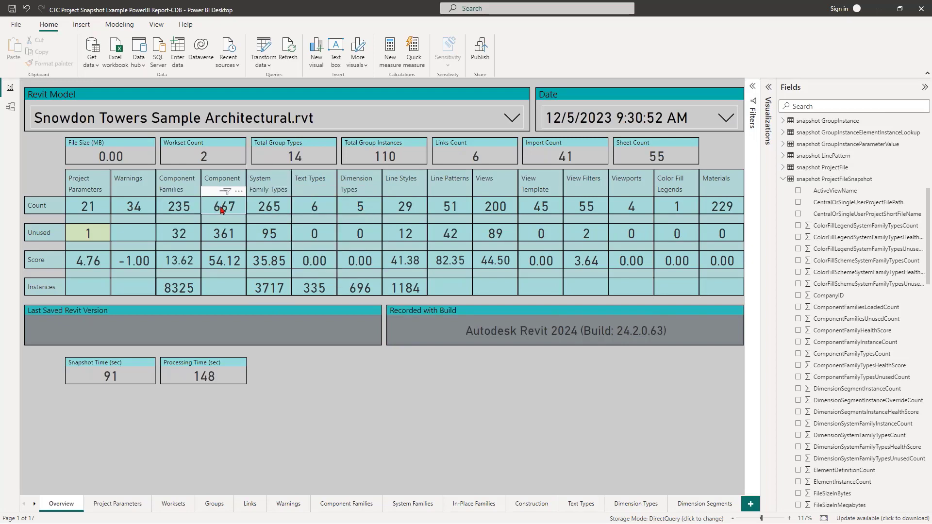
pyautogui.click(556, 116)
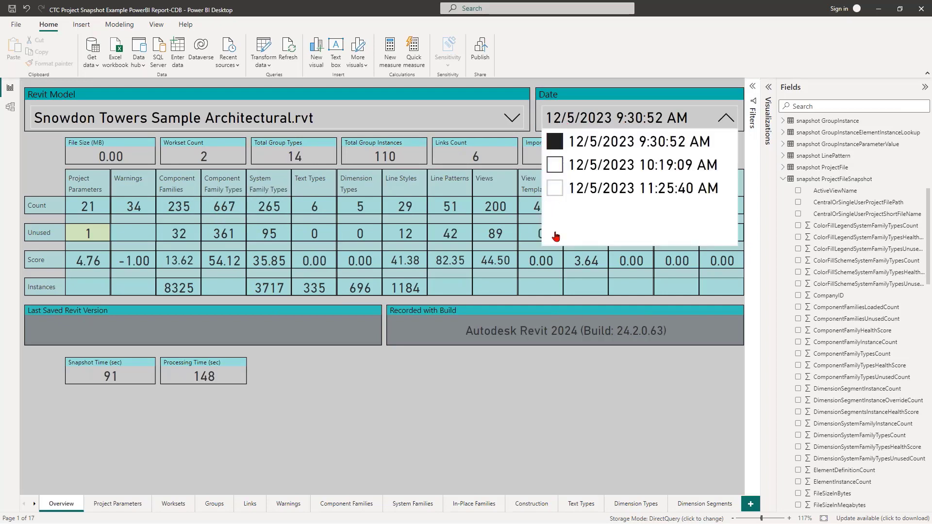
pyautogui.click(555, 166)
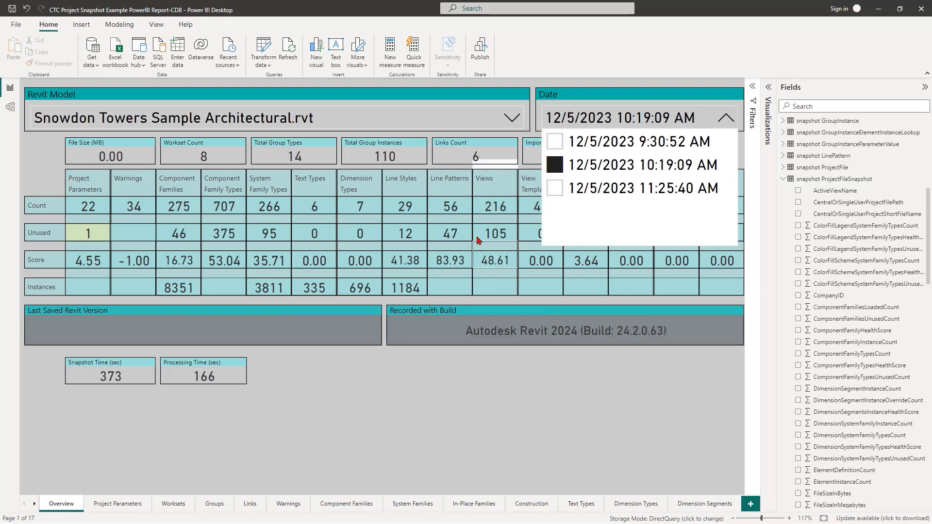
pyautogui.click(479, 446)
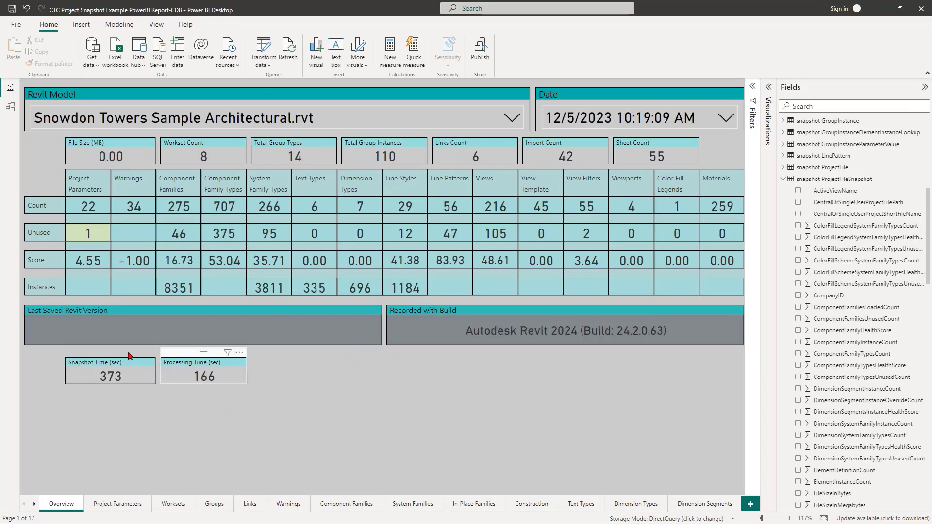
# Step: Return the overview to the 12/5/2023 9:30:52 AM snapshot and recheck its counts and snapshot time
pyautogui.click(600, 124)
pyautogui.click(594, 143)
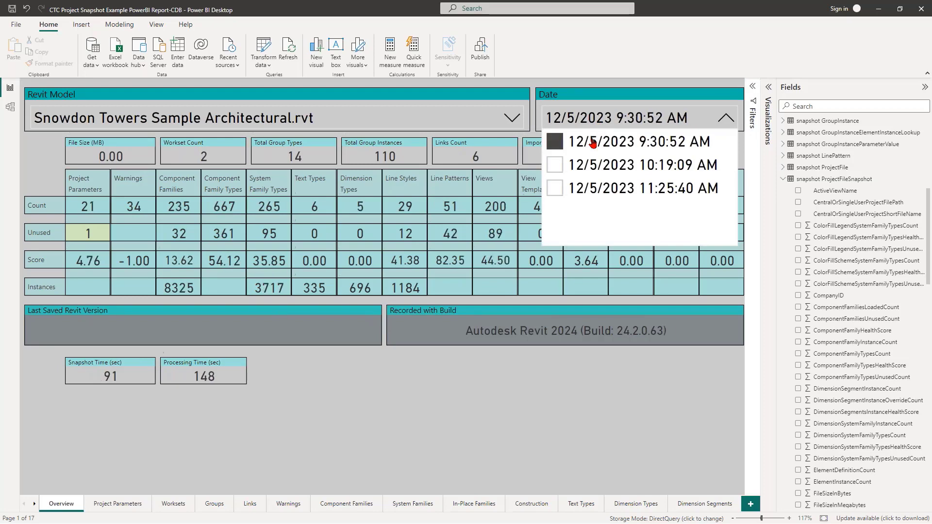
pyautogui.click(564, 379)
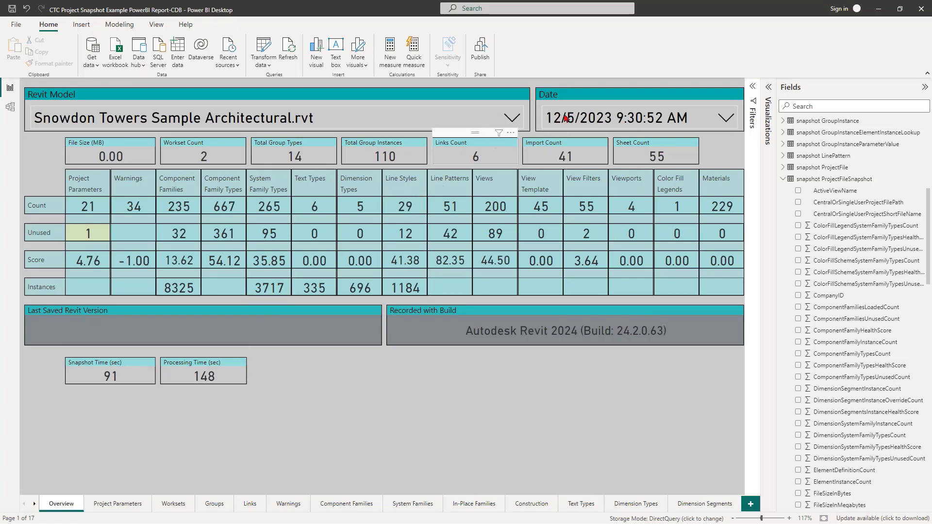
# Step: Check the snapshot time for 10:19:09 AM and filter the overview to the 12/5/2023 11:25:40 AM snapshot
pyautogui.click(622, 115)
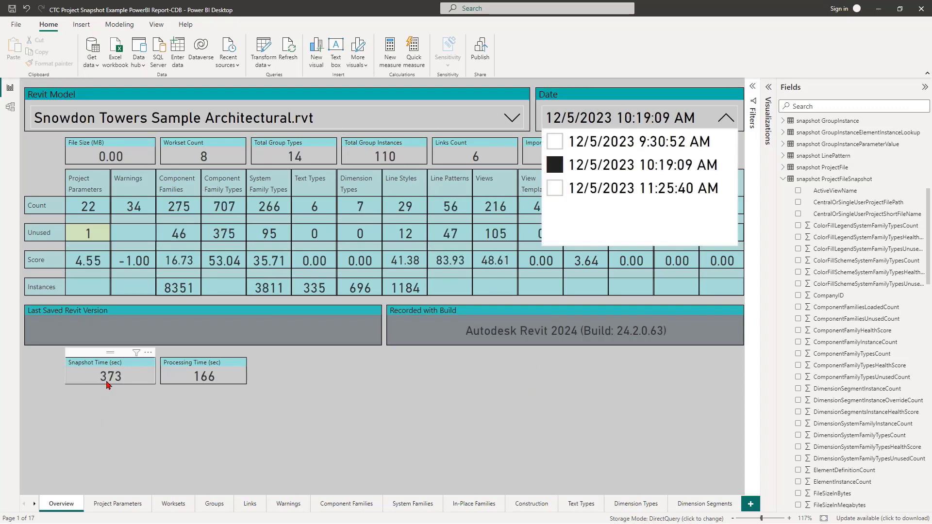
pyautogui.click(575, 190)
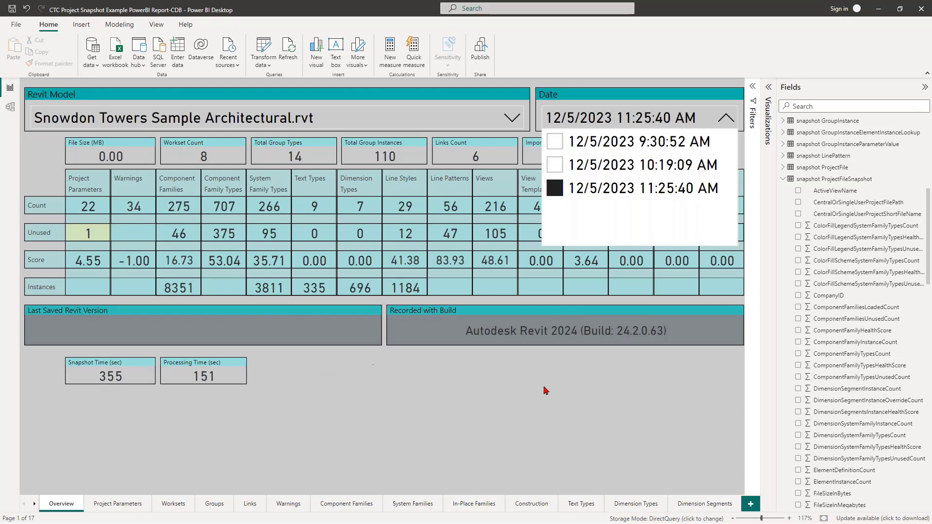
pyautogui.click(562, 401)
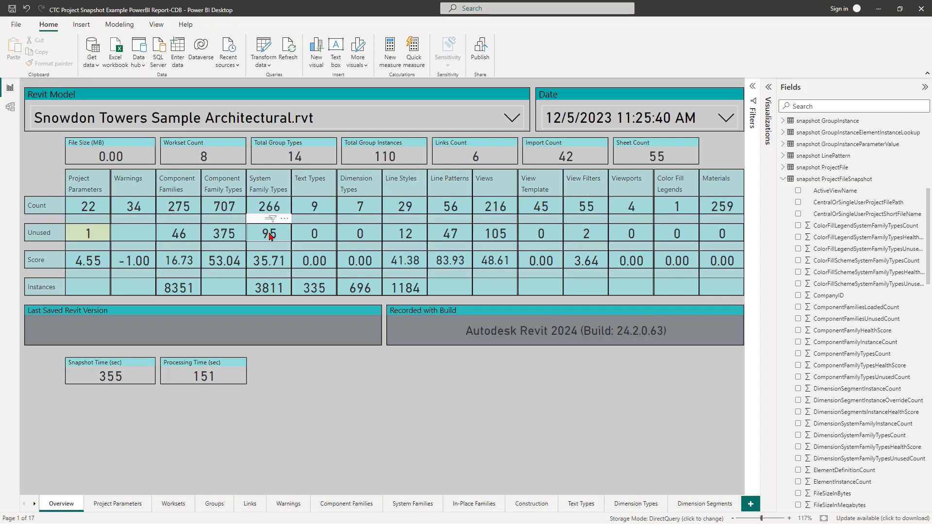
# Step: Review the unused System Family Types count and the Project Parameters page, and open the Worksets page
pyautogui.moveTo(270, 221)
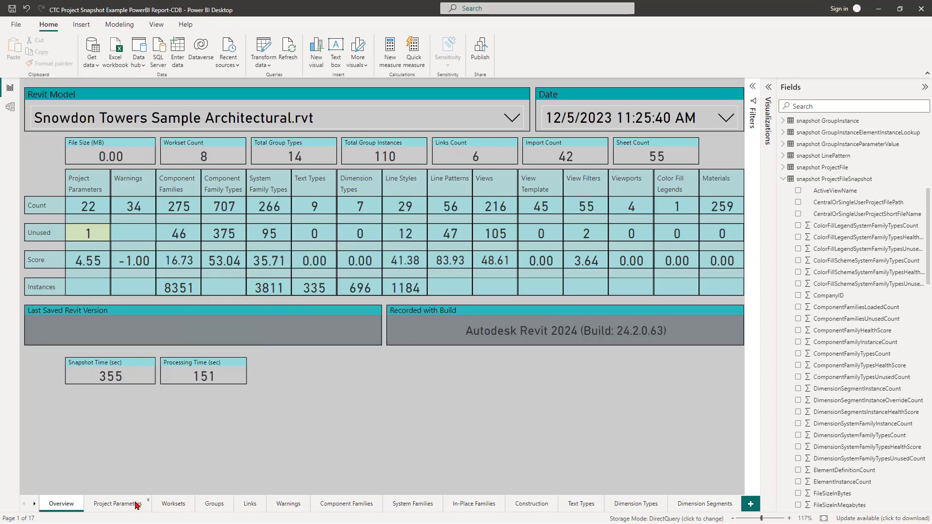
pyautogui.click(117, 503)
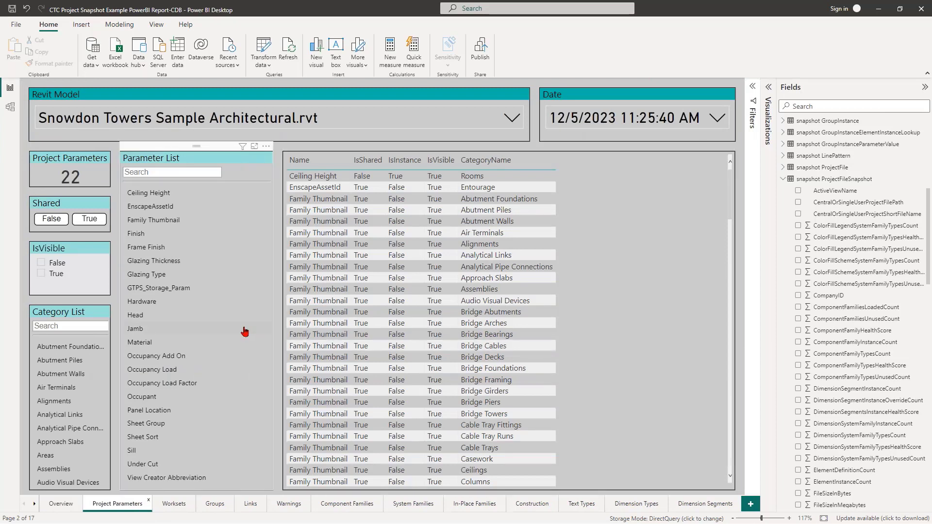
pyautogui.click(176, 506)
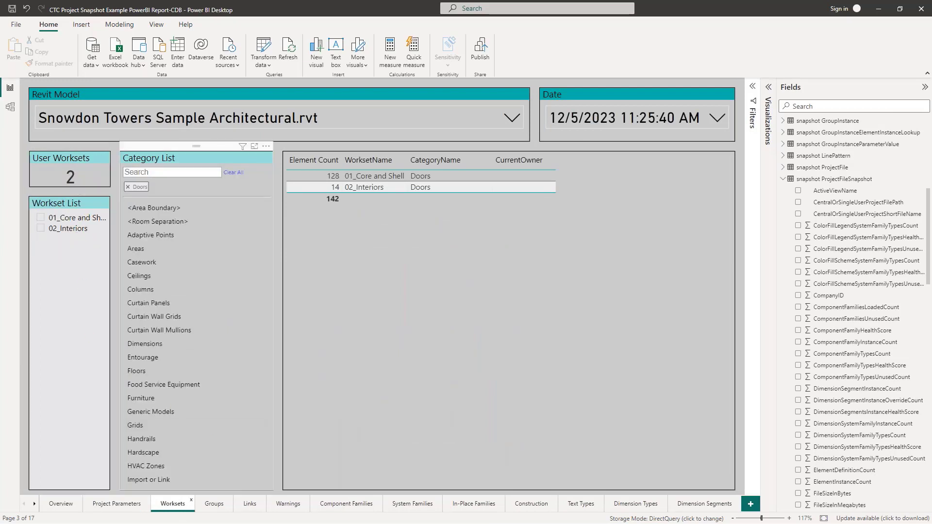
# Step: Clear the 11:25:40 AM date filter and the Doors category filter on the Worksets page
pyautogui.click(621, 121)
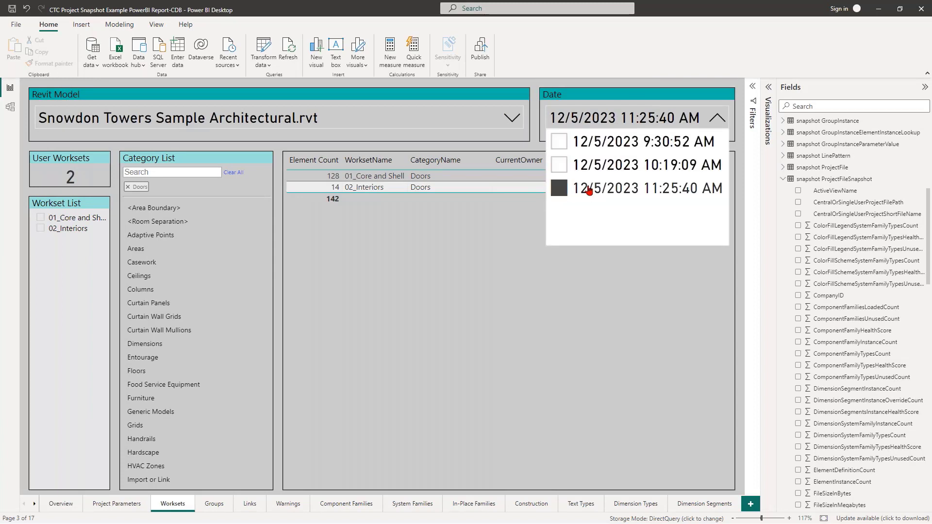
pyautogui.click(586, 190)
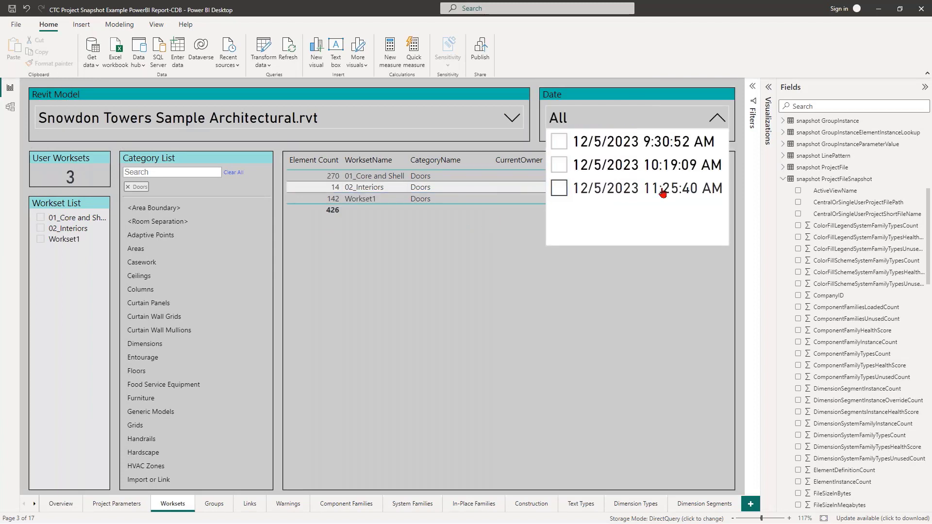
pyautogui.click(338, 358)
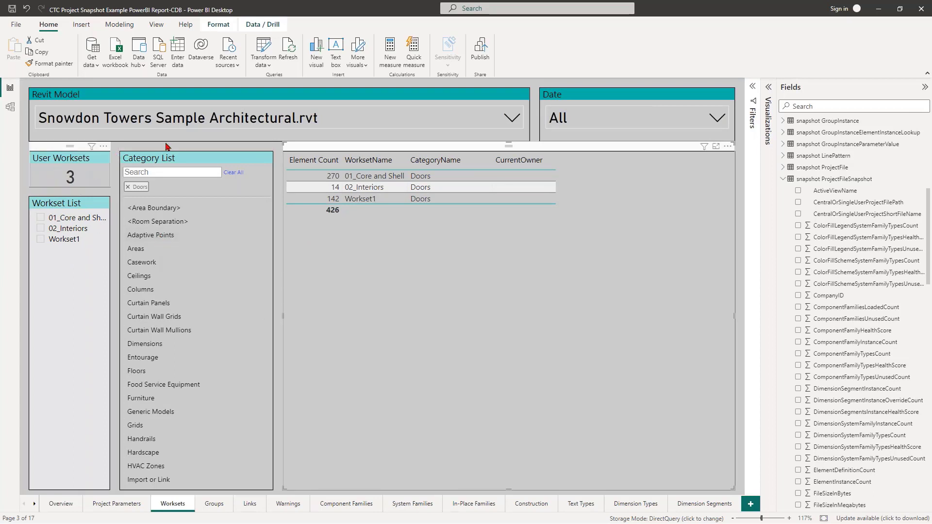
pyautogui.click(129, 186)
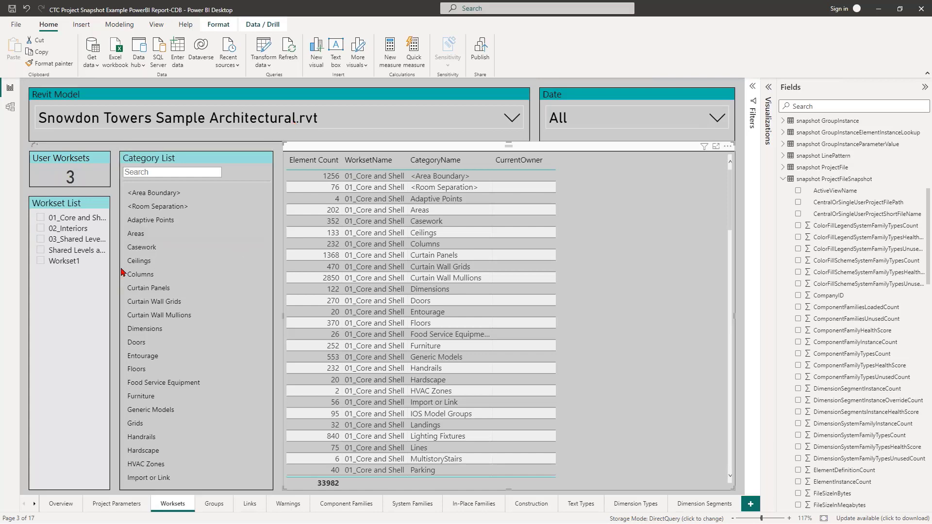
pyautogui.click(81, 238)
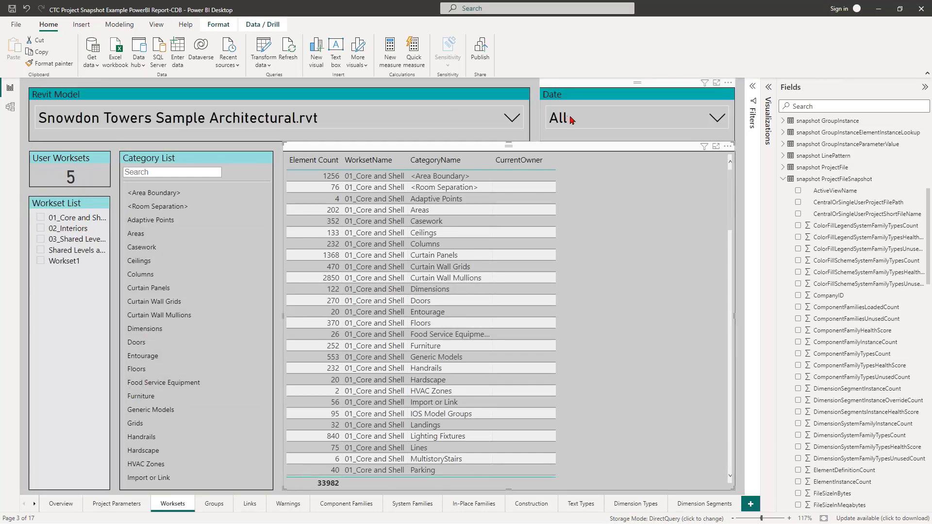
# Step: Compare the workset lists of the 9:30:52 AM and 10:19:09 AM snapshots, and leave the page filtered to 12/5/2023 11:25:40 AM
pyautogui.click(583, 130)
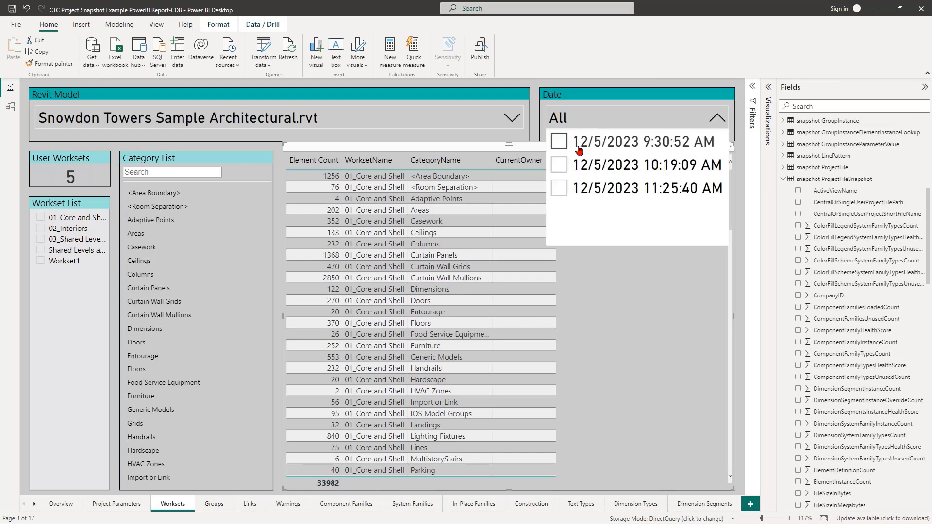
pyautogui.click(577, 144)
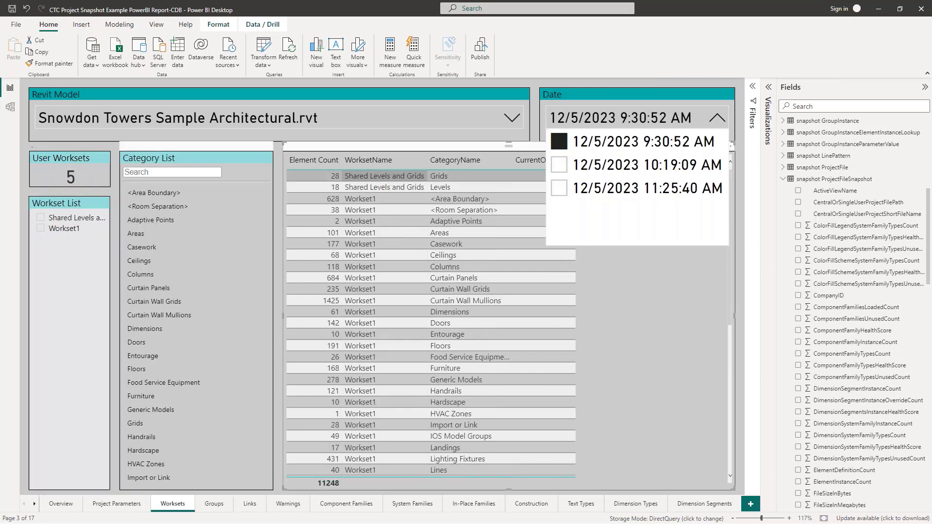
pyautogui.click(566, 165)
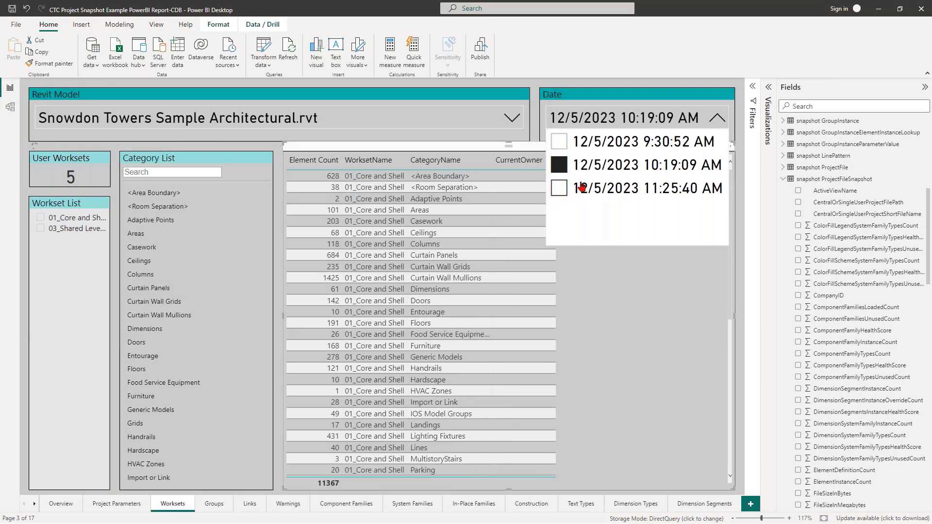
pyautogui.click(608, 186)
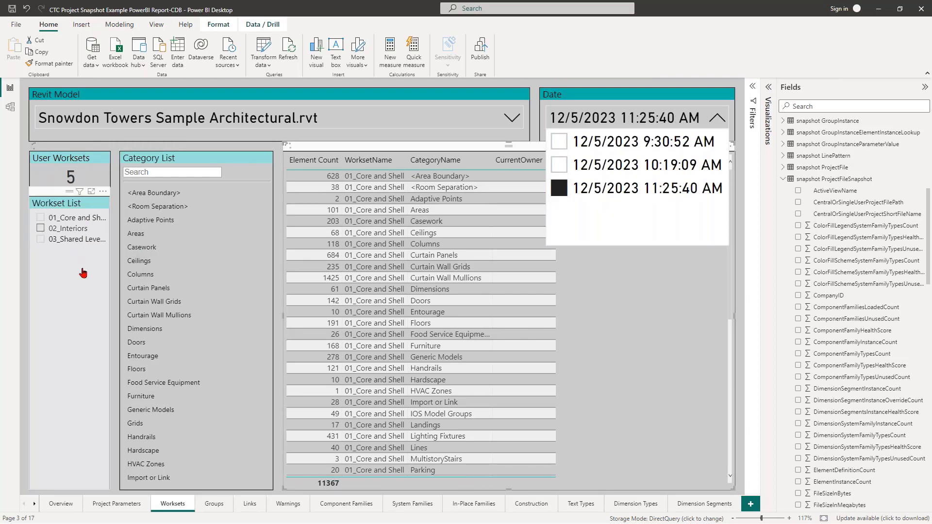
pyautogui.click(59, 286)
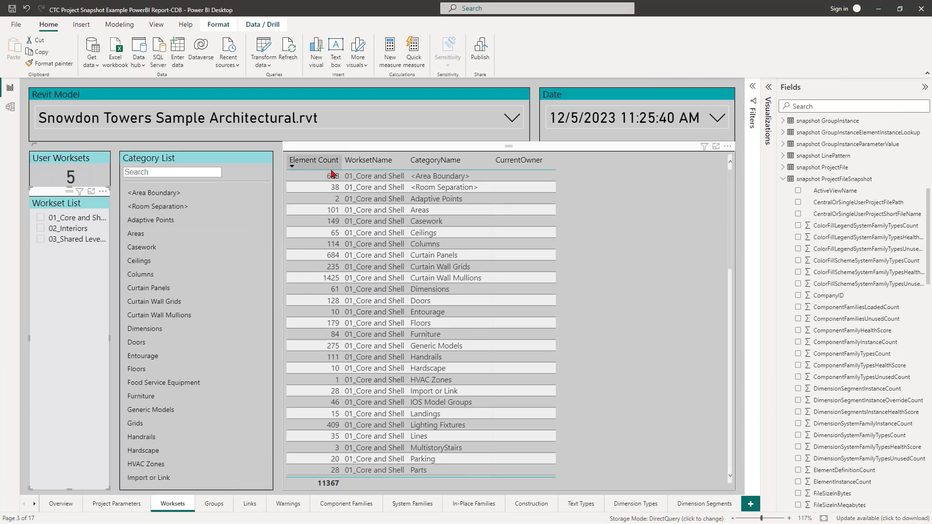
pyautogui.click(369, 177)
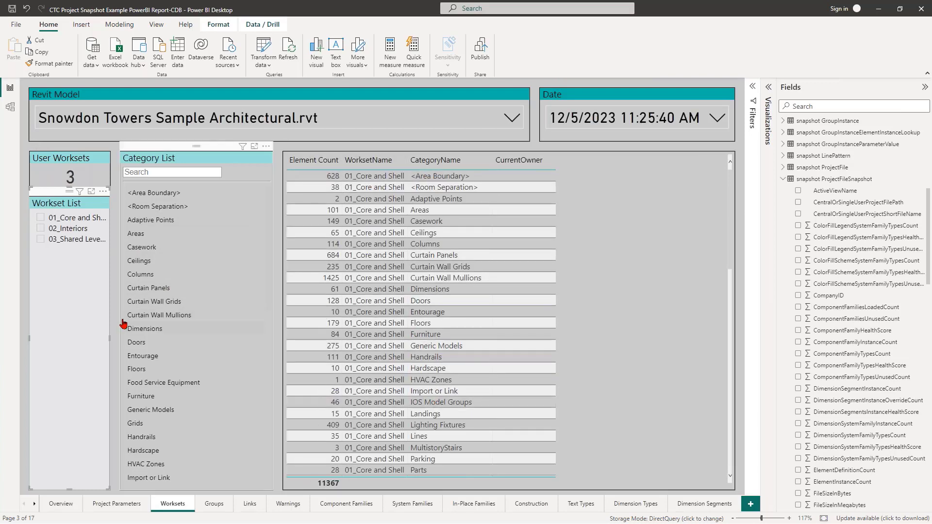
# Step: Examine how Columns and Doors are distributed across worksets by filtering to each category and clearing the filter each time
pyautogui.click(154, 276)
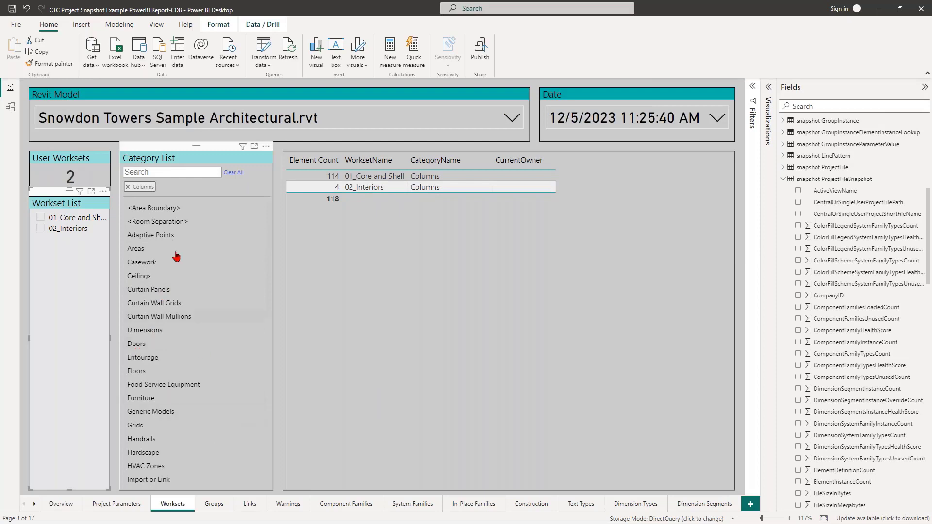
pyautogui.click(131, 187)
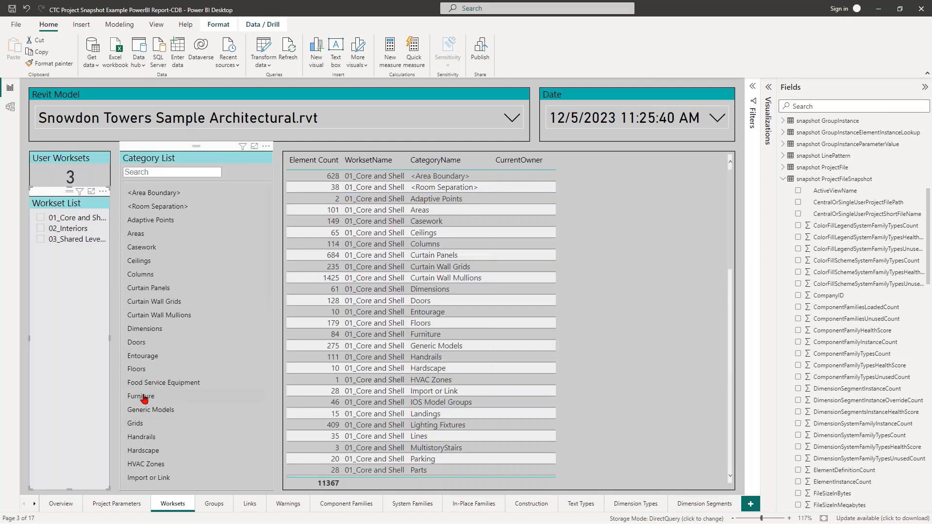
pyautogui.click(138, 343)
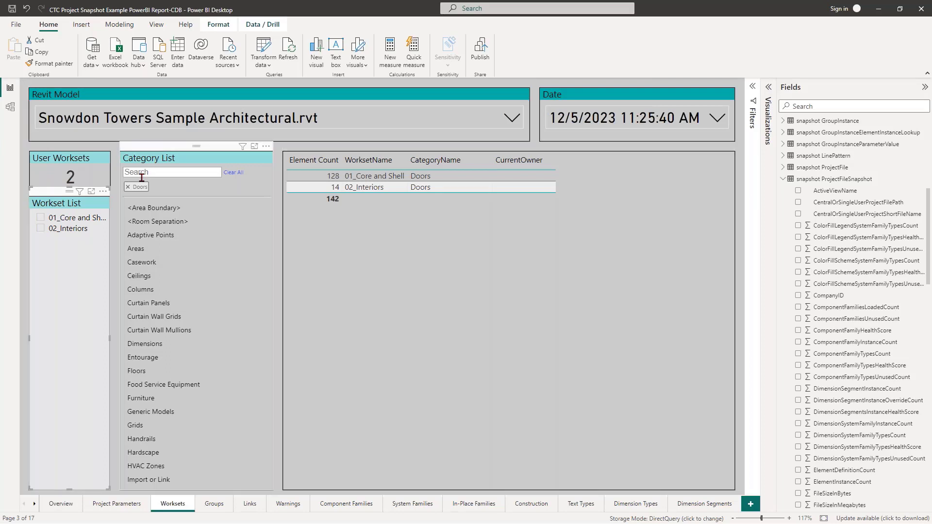
pyautogui.click(129, 187)
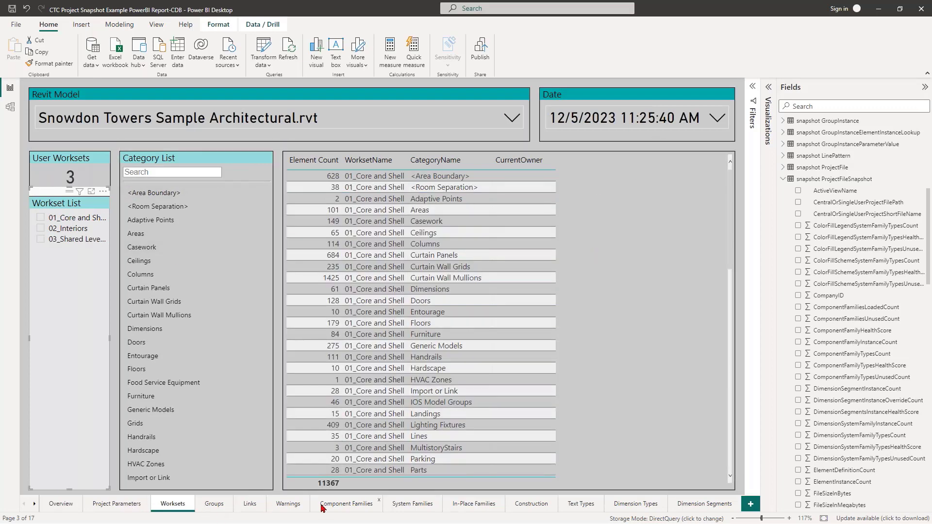
# Step: Open the Component Families page and filter its family lists to the Doors category
pyautogui.click(345, 504)
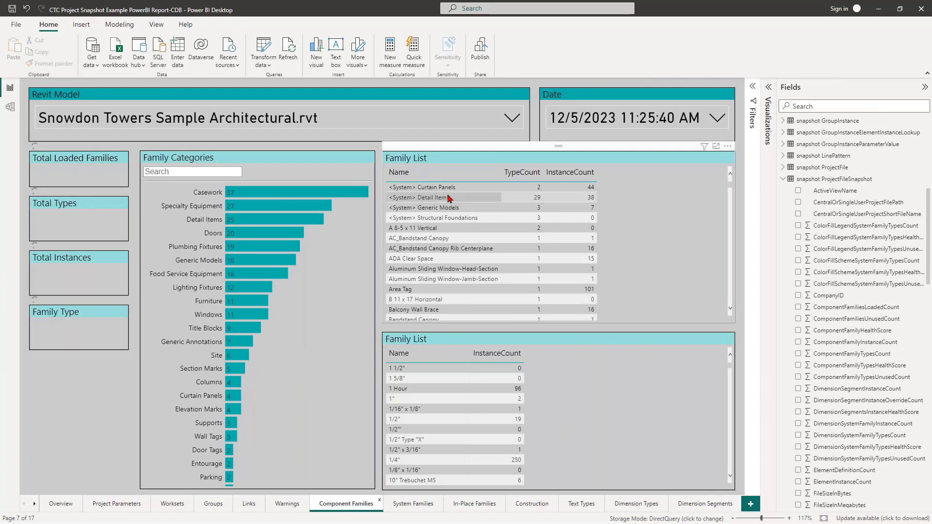
pyautogui.click(519, 173)
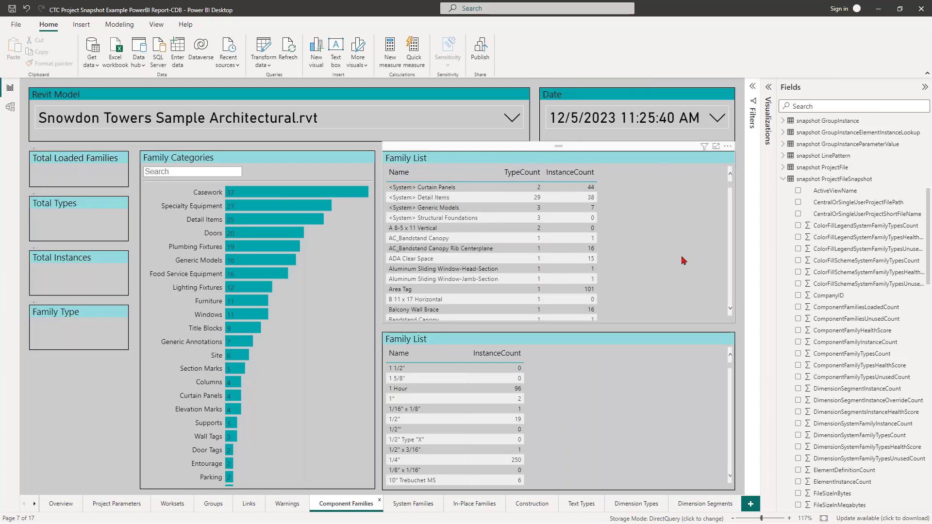
pyautogui.click(270, 242)
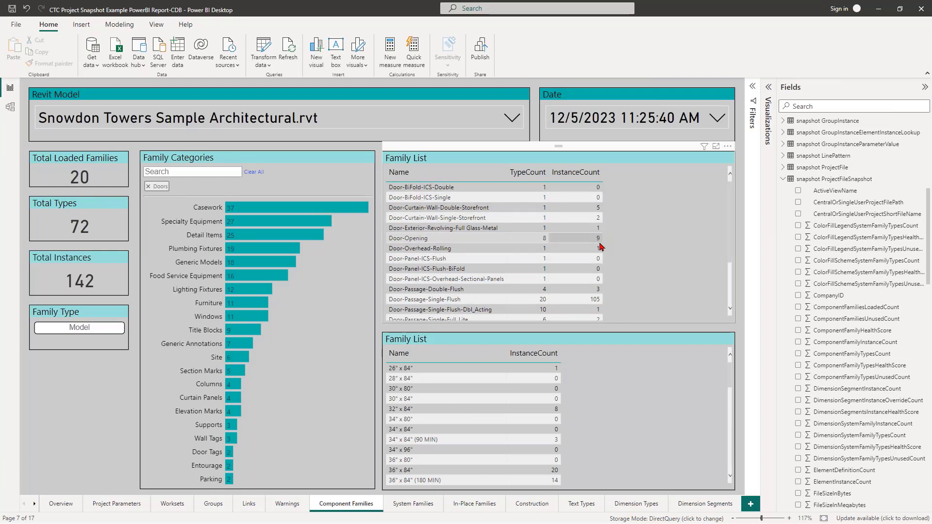
# Step: Examine the door families, inspect the types of Door-Passage-Single-Flush-Dbl_Acting, and clear that family selection
pyautogui.scroll(-4, 600, 249)
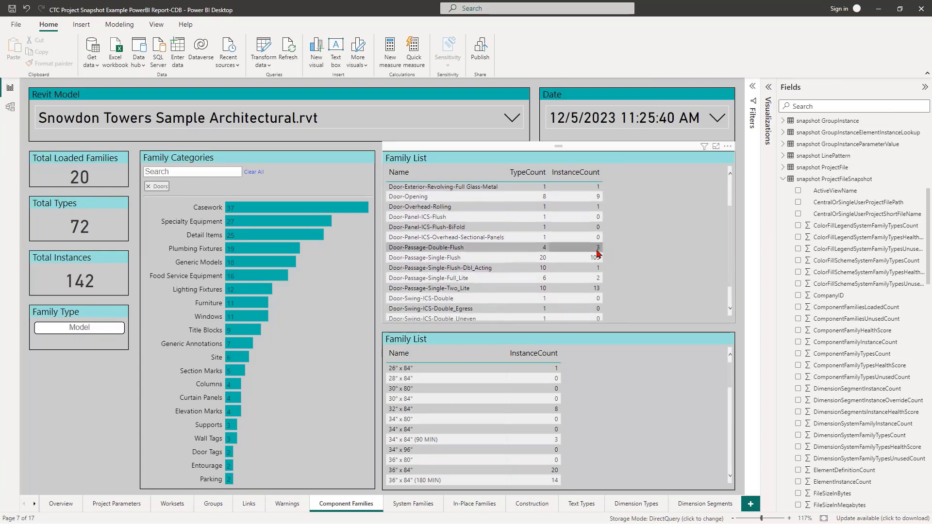
pyautogui.scroll(-2, 599, 254)
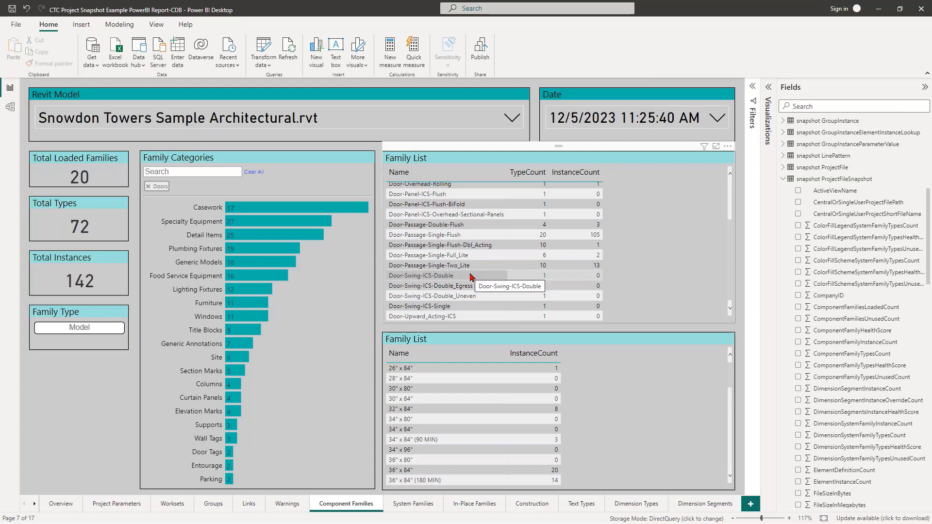
pyautogui.click(491, 247)
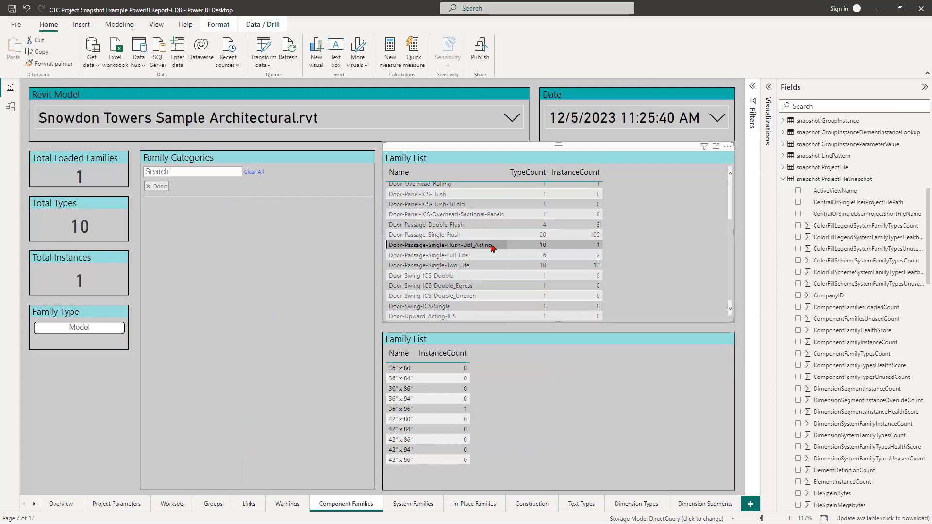
pyautogui.click(689, 265)
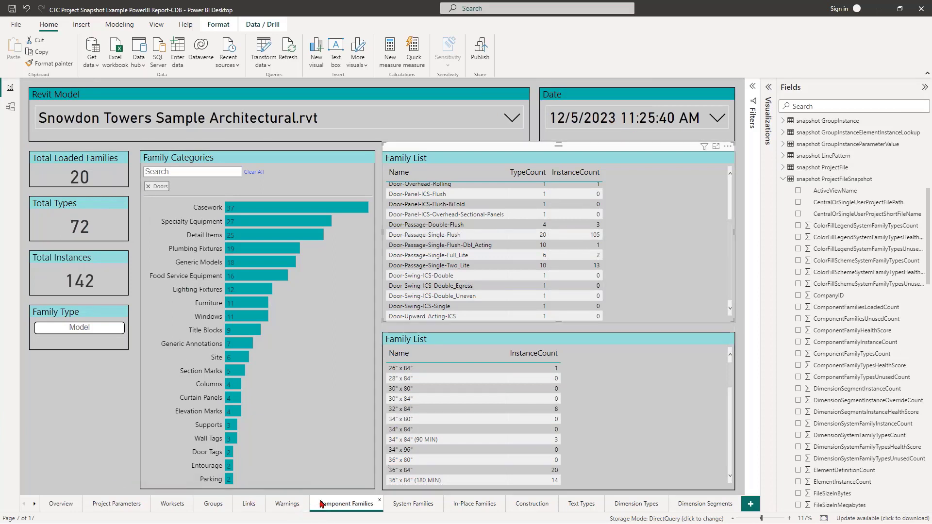
# Step: On the Warnings page, clear the identical-instances filter and examine the elements behind the "Highlighted walls overlap" warning
pyautogui.click(297, 507)
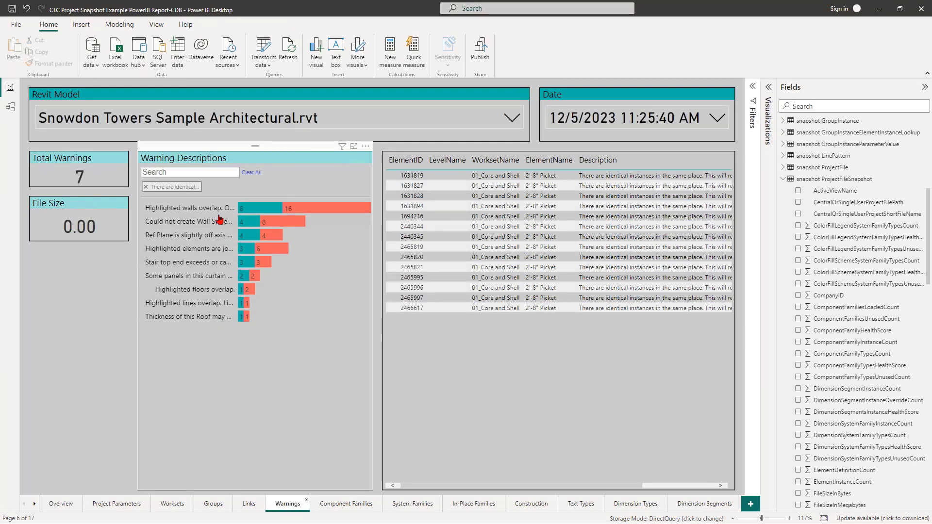
pyautogui.click(146, 187)
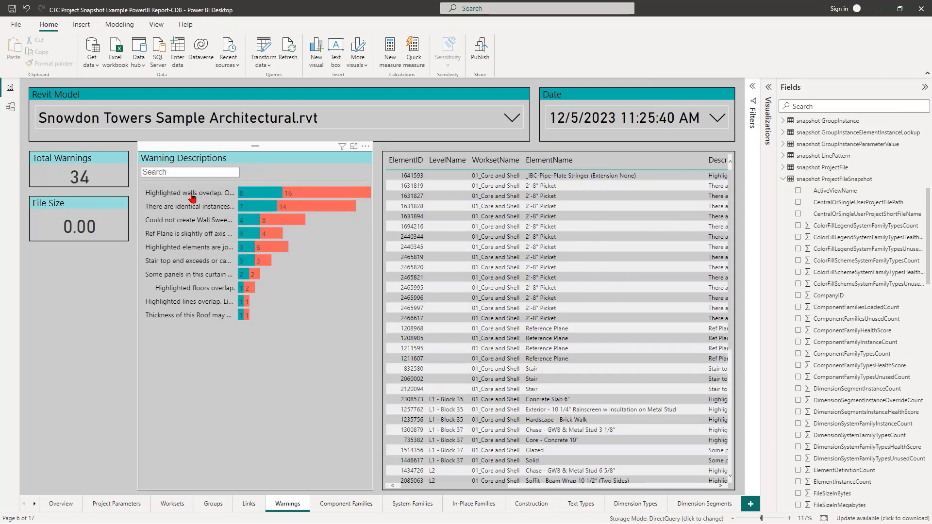
pyautogui.click(193, 194)
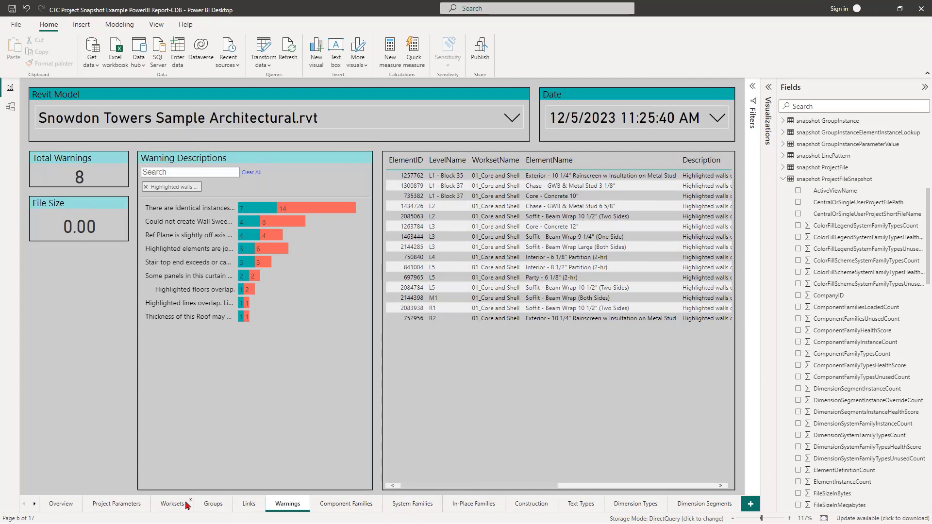
# Step: Examine the Project Parameters, Groups and Links pages of the report for the current snapshot
pyautogui.click(130, 505)
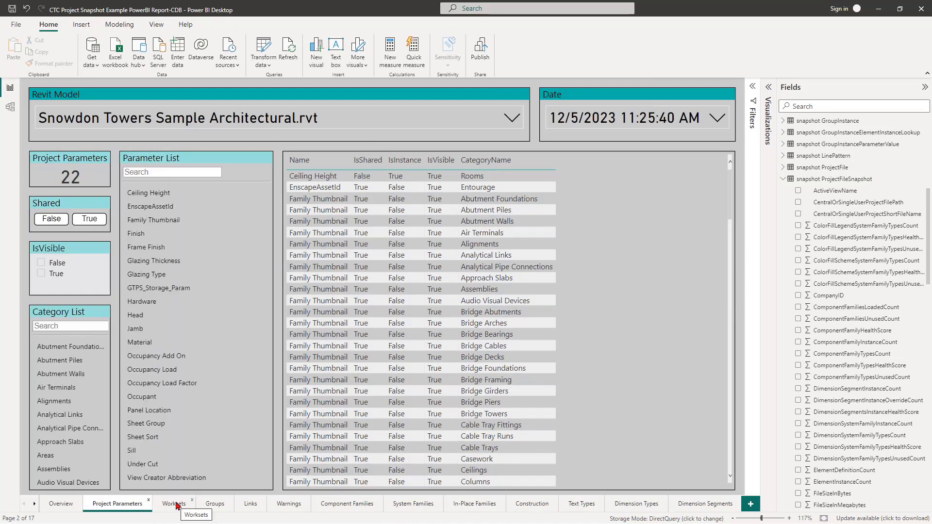
pyautogui.click(215, 503)
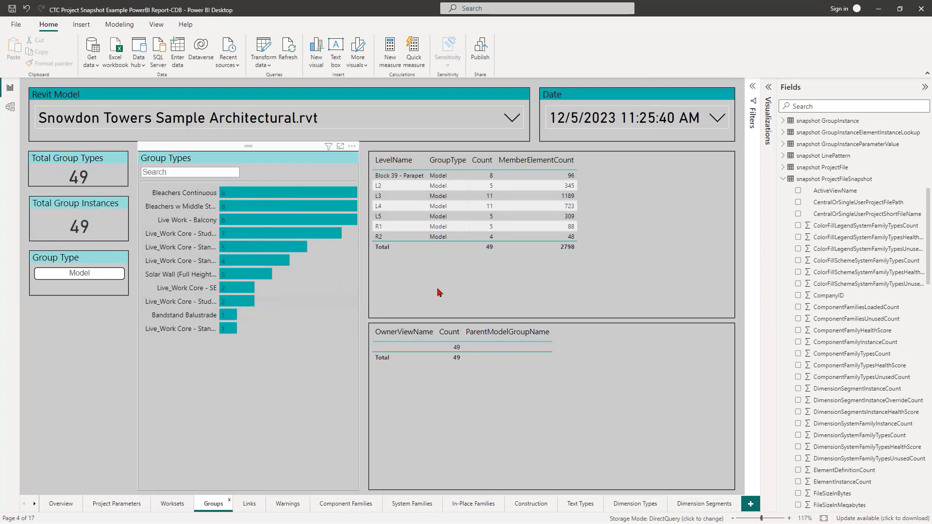
pyautogui.click(248, 503)
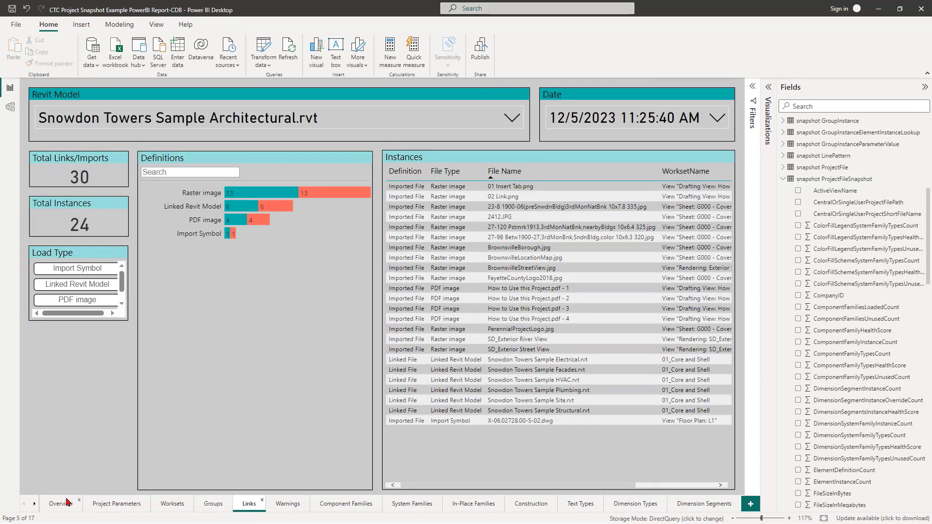
# Step: Open the Dimension Segments page, examine the overridden segments, and clear the Revit model and date filters
pyautogui.click(35, 505)
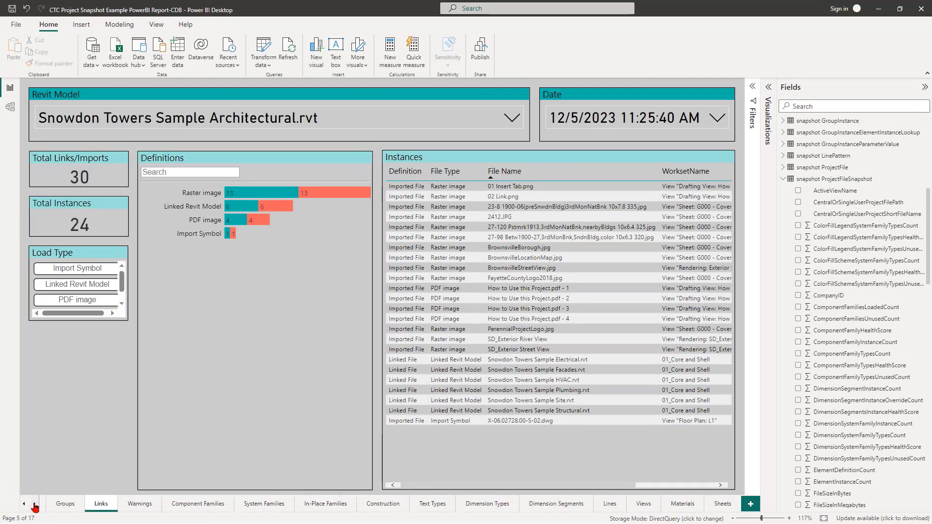
pyautogui.click(558, 505)
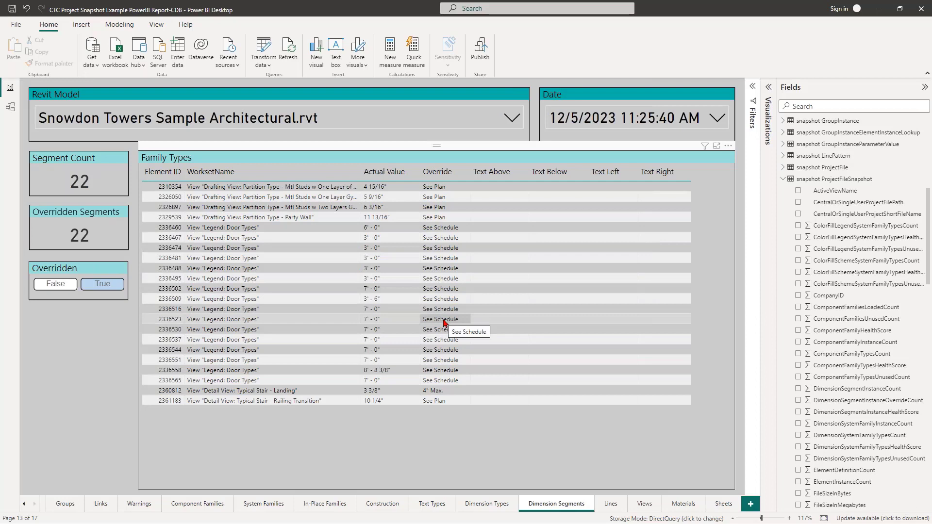
pyautogui.click(343, 122)
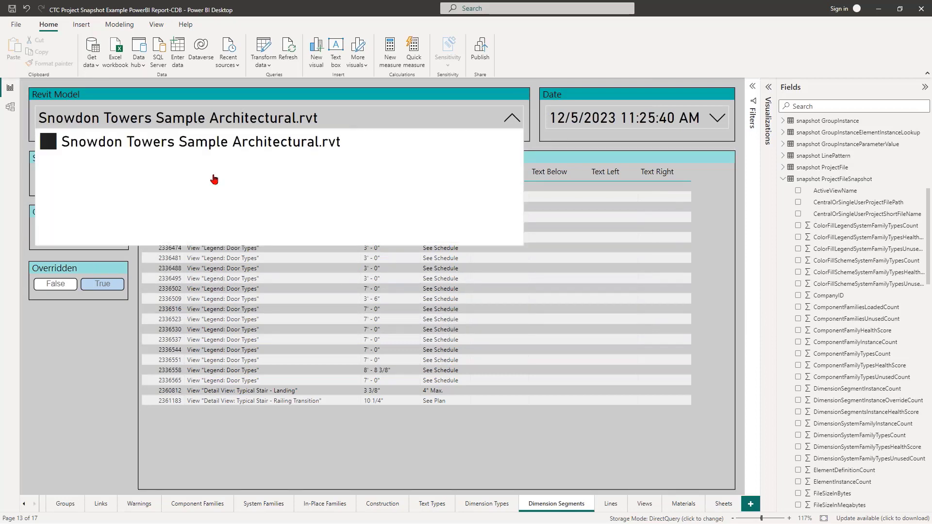
pyautogui.click(157, 145)
pyautogui.click(717, 118)
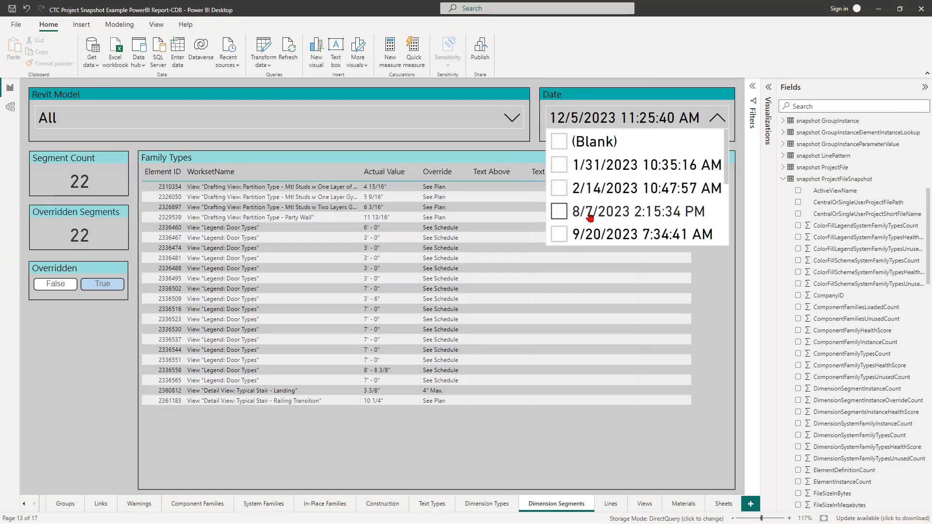
pyautogui.scroll(-5, 648, 204)
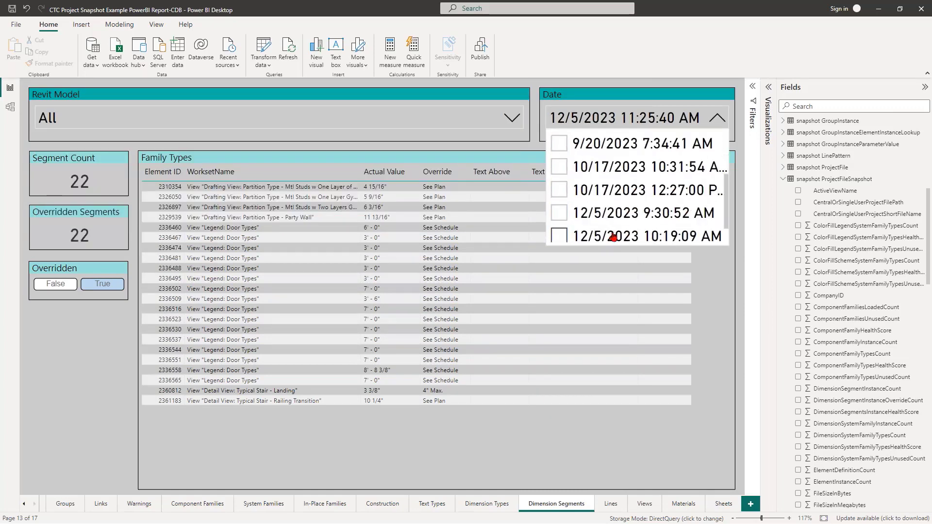
pyautogui.click(616, 232)
# Step: Filter the Dimension Segments page to A23_8101 34th Ave_20170505.rvt and its 10/17/2023 12:27:00 PM snapshot
pyautogui.click(318, 117)
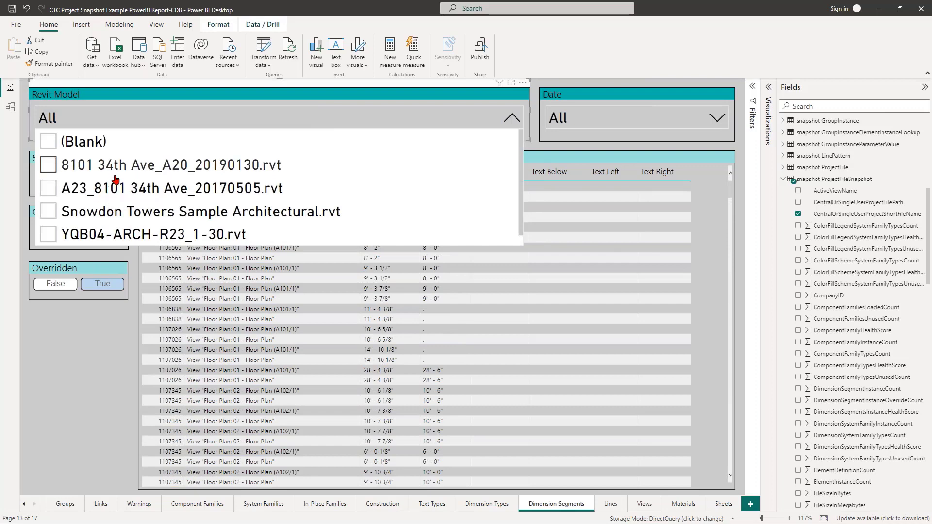
pyautogui.click(104, 188)
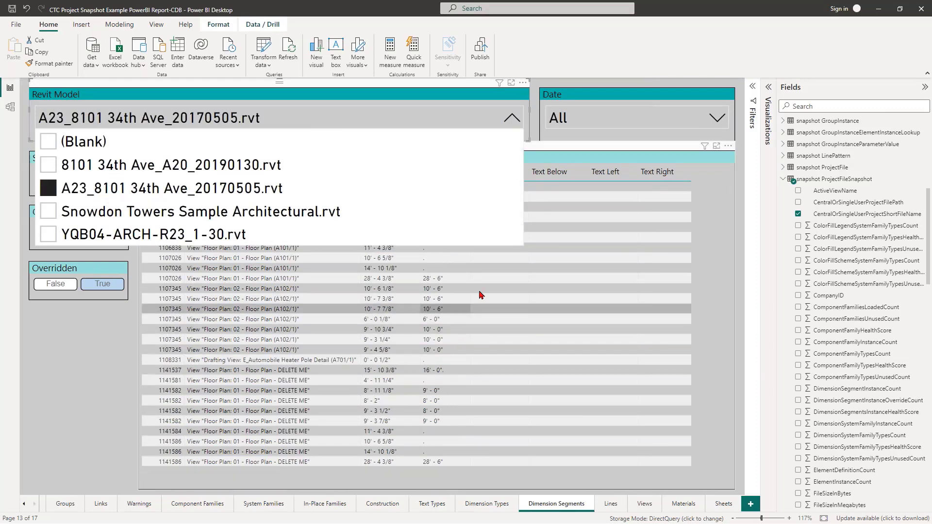
pyautogui.click(714, 118)
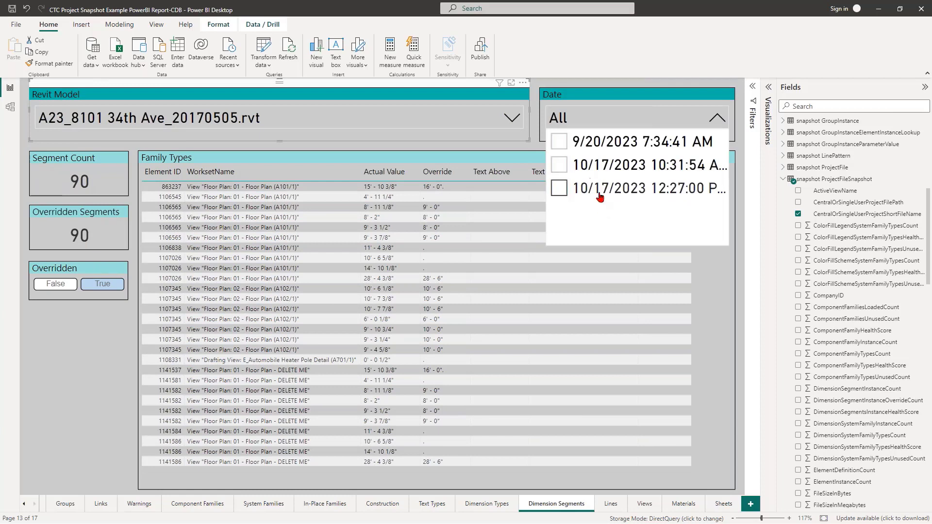
pyautogui.click(602, 191)
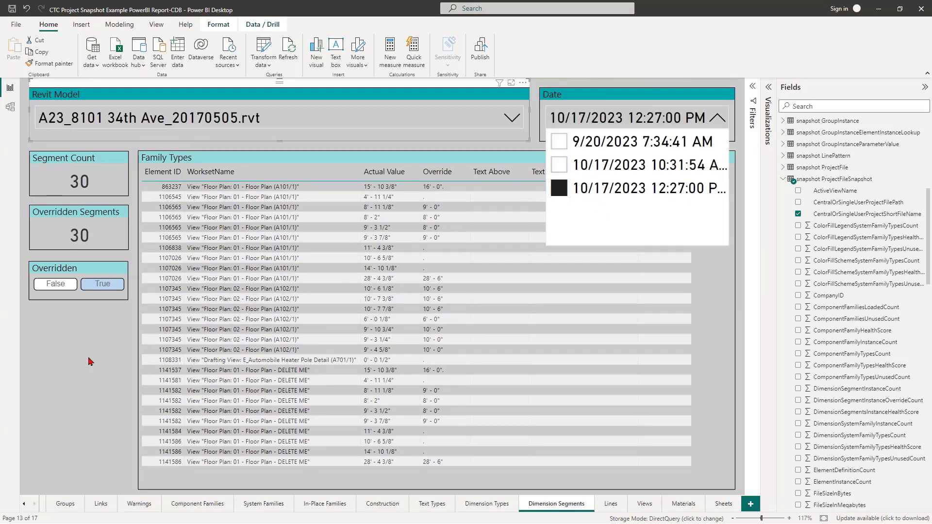
pyautogui.click(522, 285)
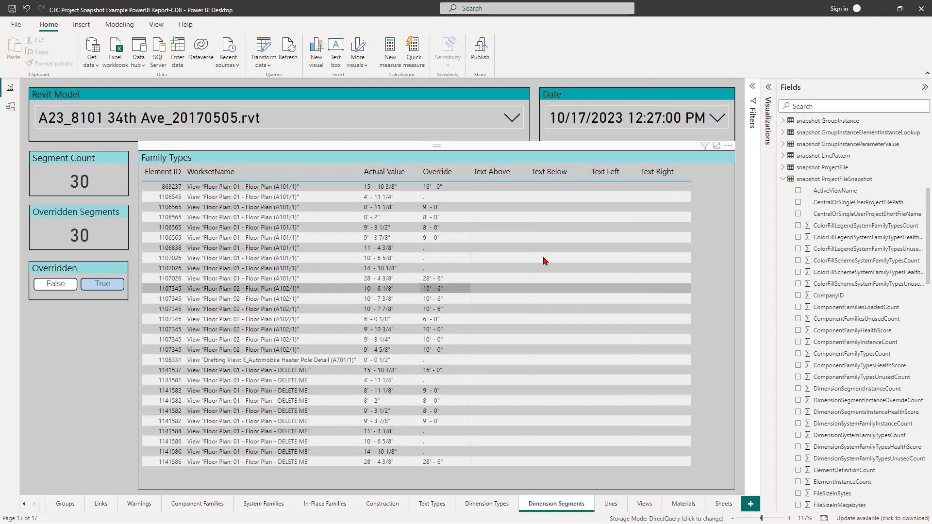
# Step: Change the snapshot date filter to 9/20/2023 7:34:41 AM to compare the overridden dimension segments
pyautogui.click(634, 118)
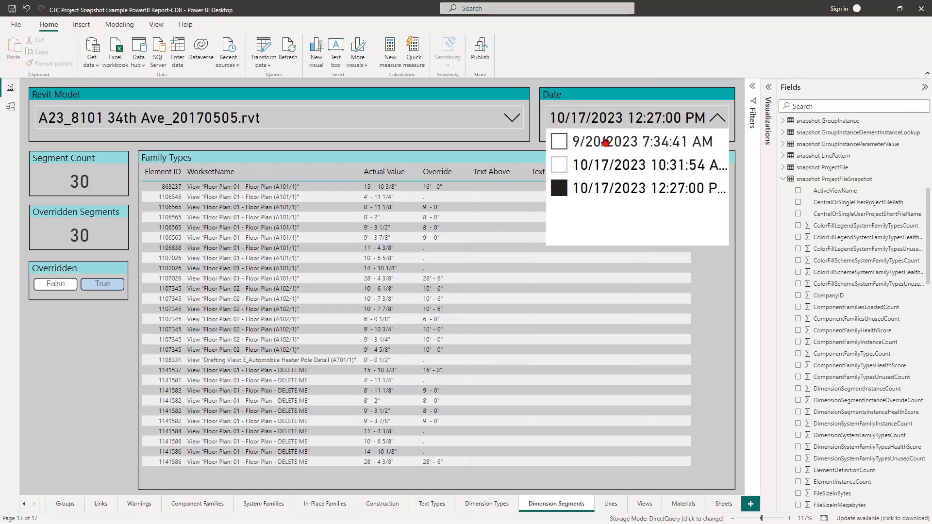
pyautogui.click(605, 141)
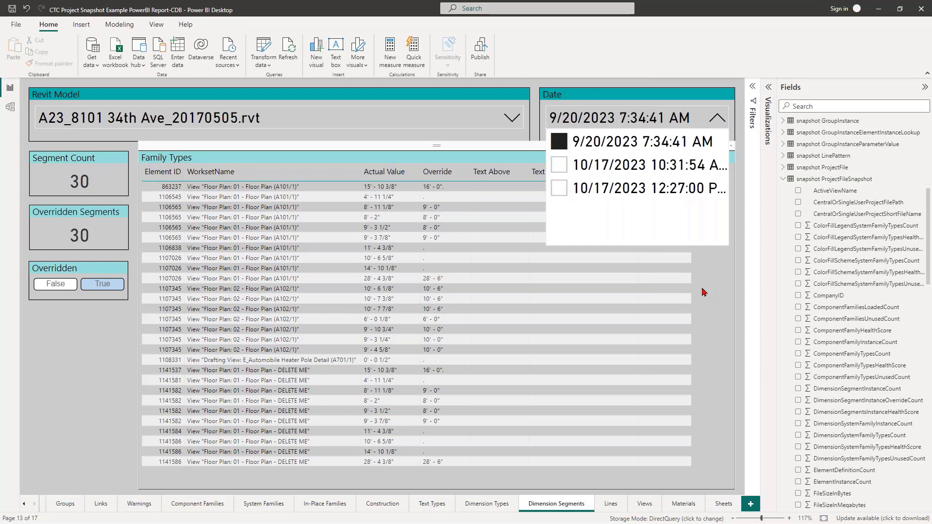
pyautogui.click(622, 195)
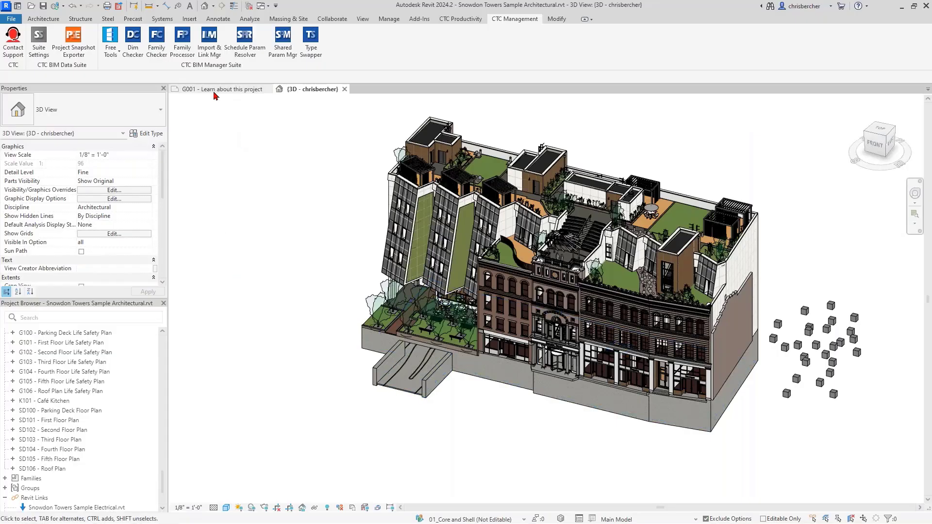
# Step: Open sheet G001 - Learn about this project and examine the Model Health dashboard title block with its dials and ranges
pyautogui.click(228, 90)
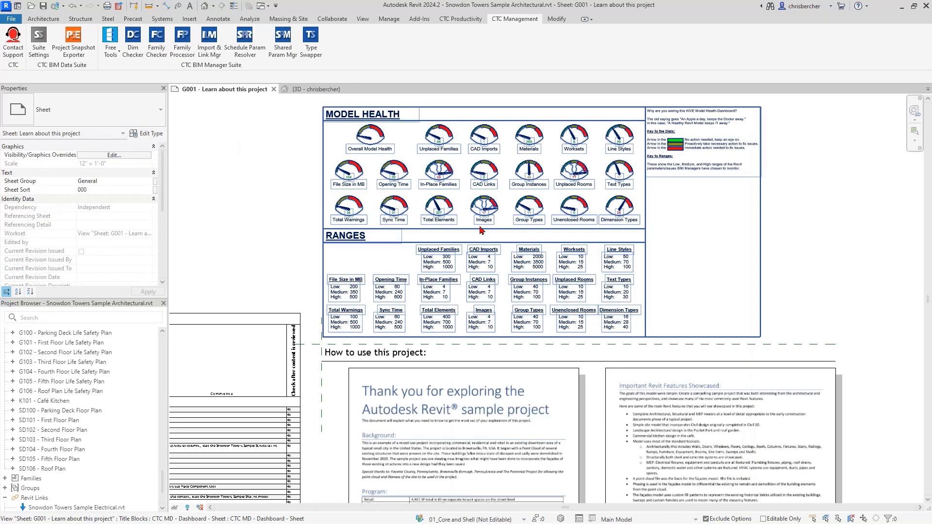
pyautogui.click(724, 253)
pyautogui.click(790, 235)
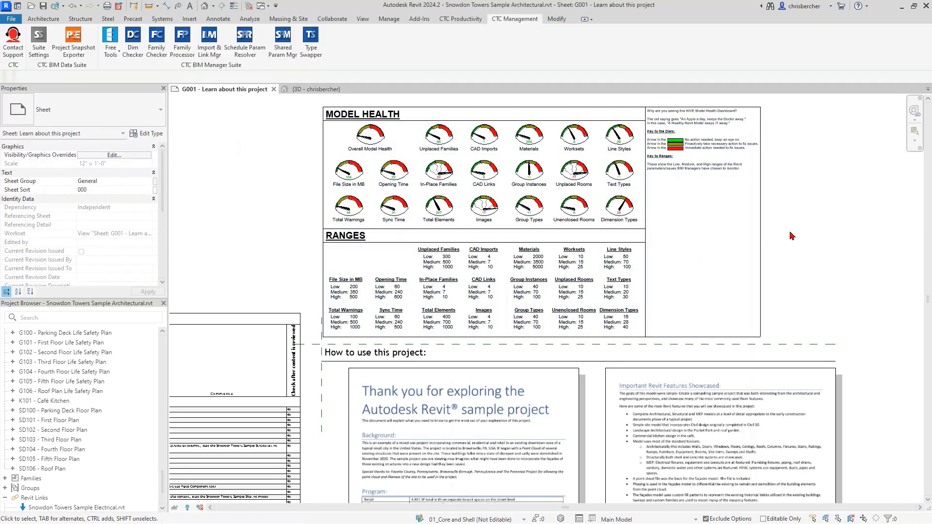
pyautogui.scroll(3, 792, 240)
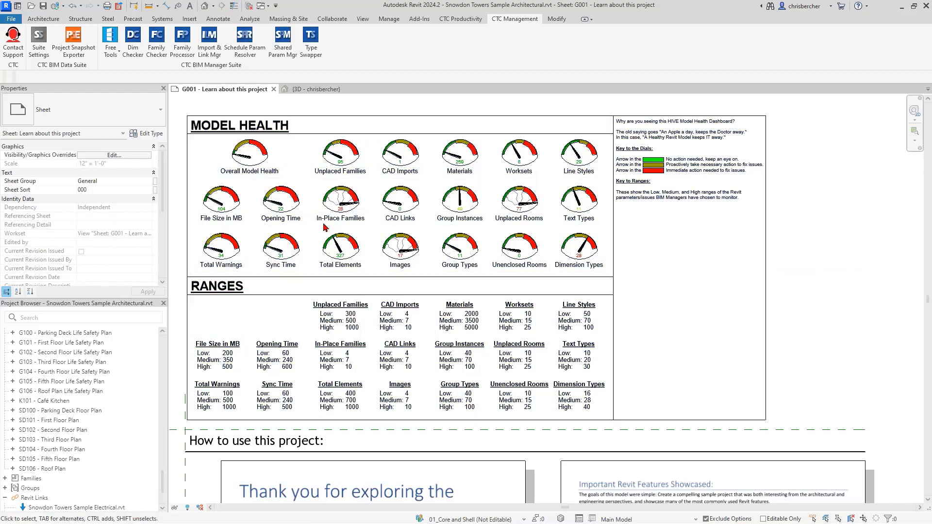
pyautogui.click(403, 241)
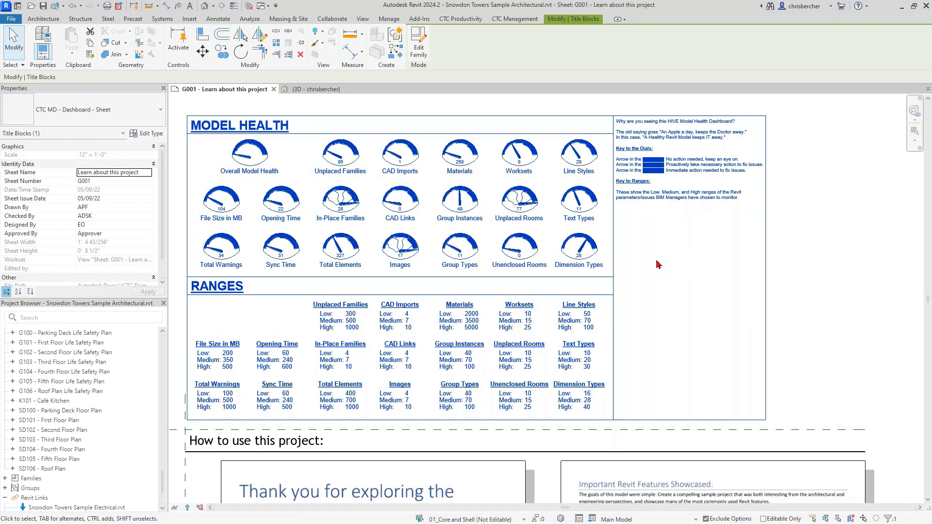
pyautogui.click(818, 287)
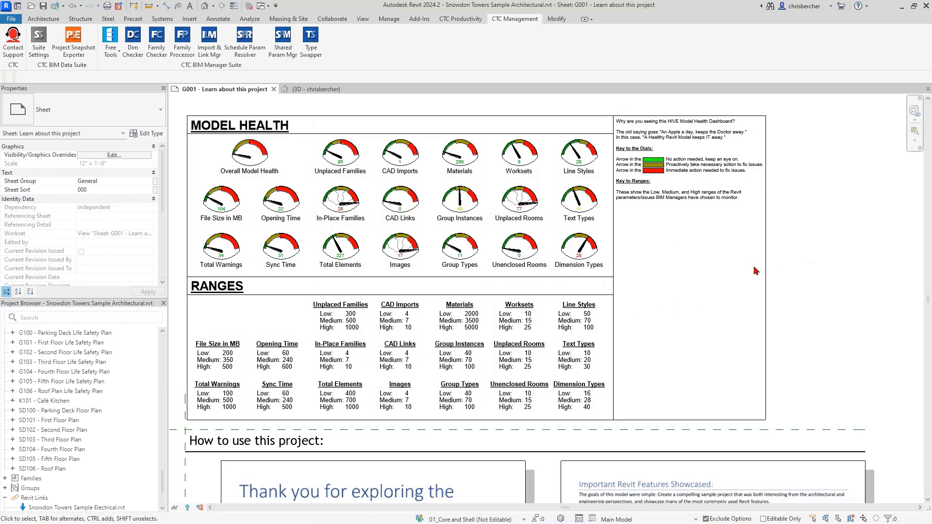
pyautogui.moveTo(625, 248); pyautogui.dragTo(671, 255, button='middle')
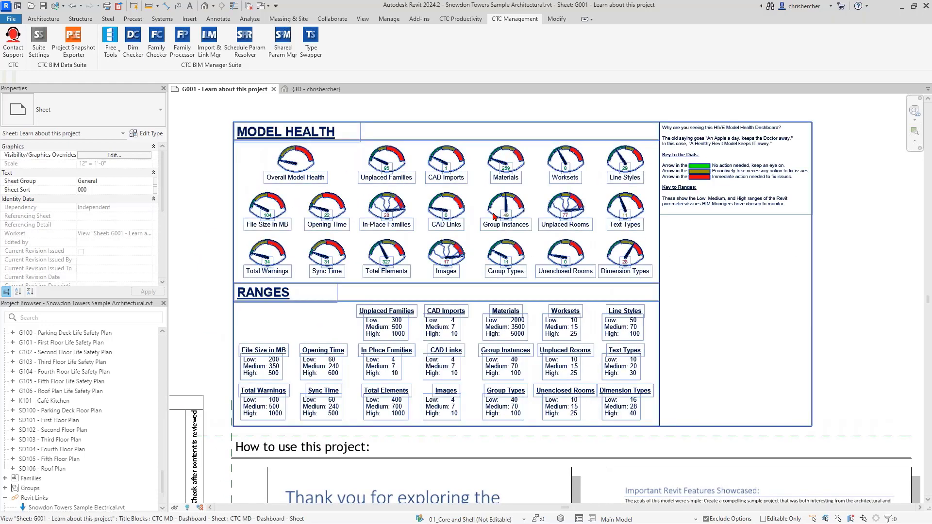
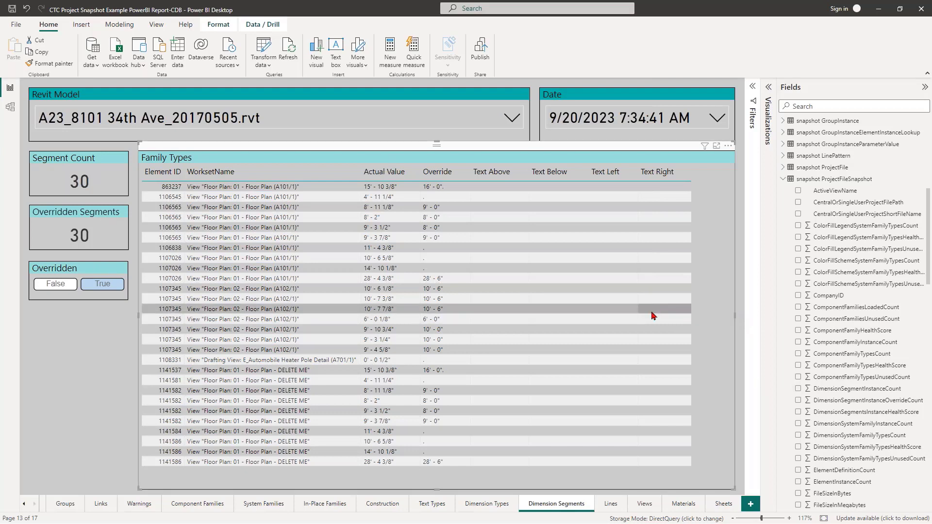
# Step: Examine the Lines, Text Types and Views pages for the A23_8101 34th Ave_20170505.rvt snapshot
pyautogui.click(614, 505)
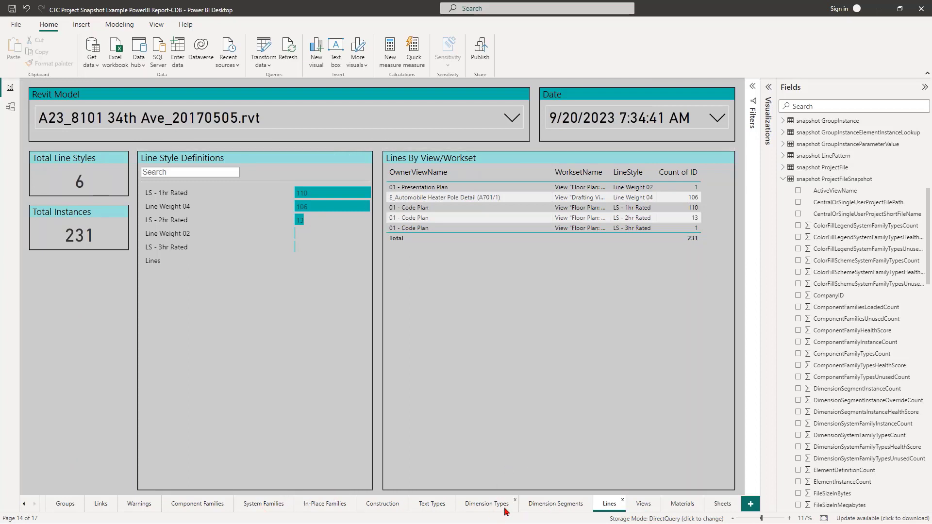
pyautogui.click(435, 504)
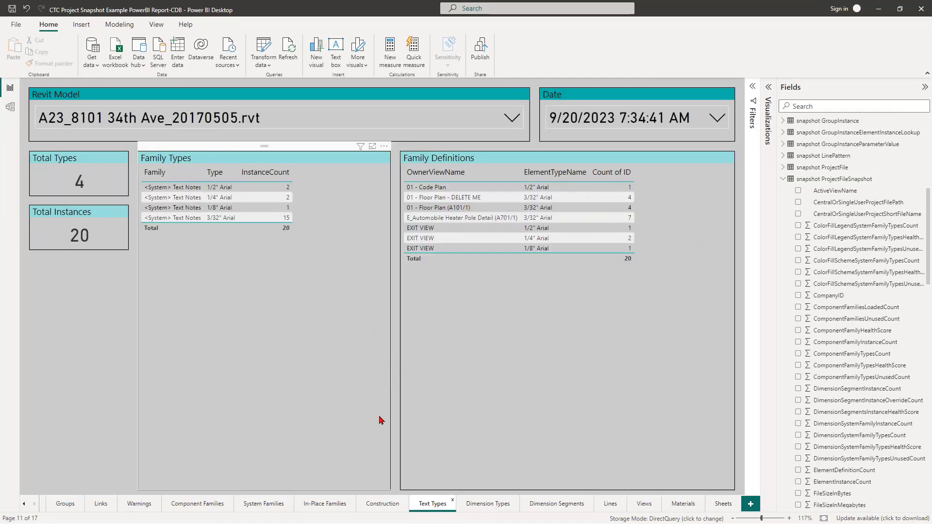
pyautogui.click(610, 505)
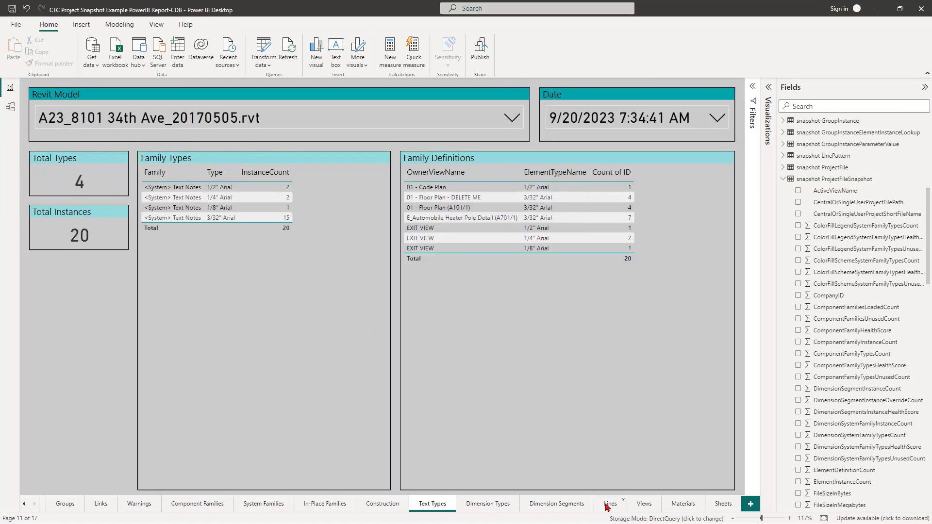
pyautogui.click(643, 505)
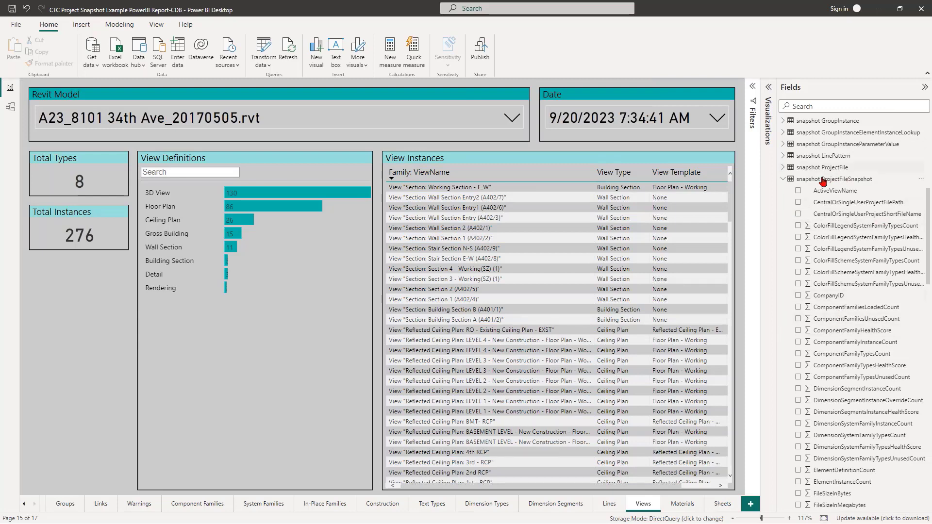
# Step: Collapse the snapshot ProjectFileSnapshot and snapshot ElementDefinition tables to show the full list of data tables
pyautogui.click(783, 178)
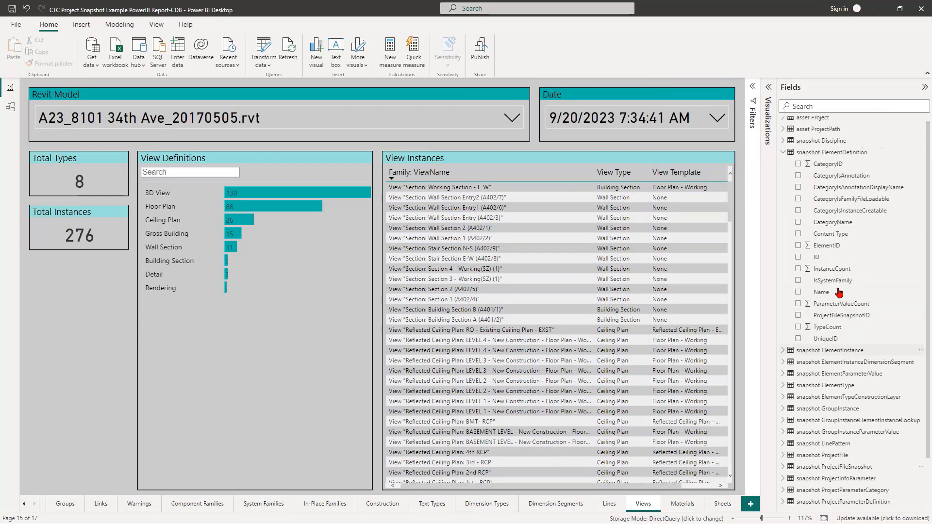
pyautogui.scroll(3, 799, 294)
pyautogui.click(783, 158)
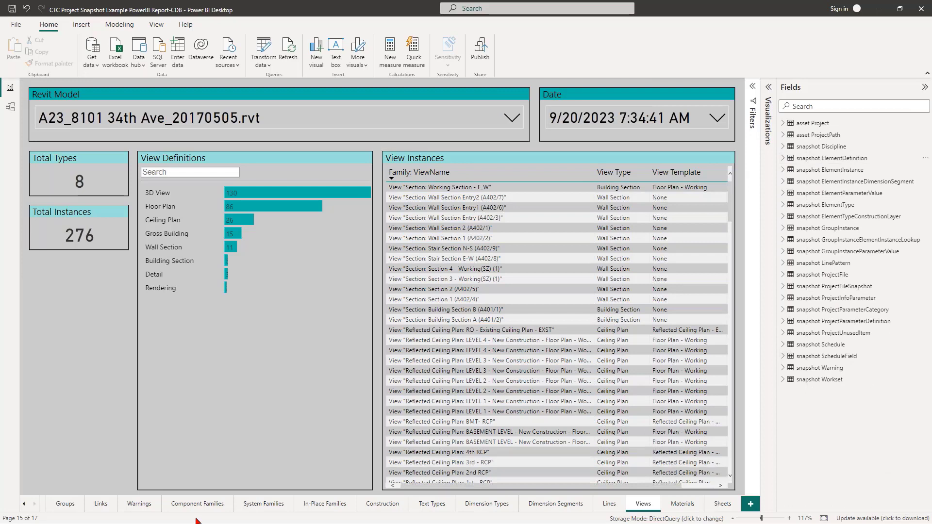
# Step: Expand the fields of the snapshot ElementParameterValue table and add a new blank report page
pyautogui.click(24, 503)
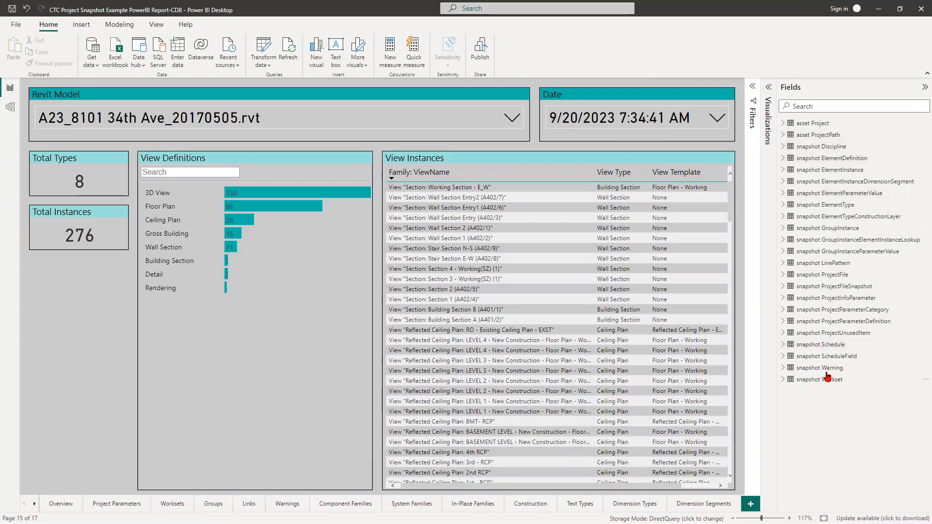
pyautogui.click(783, 193)
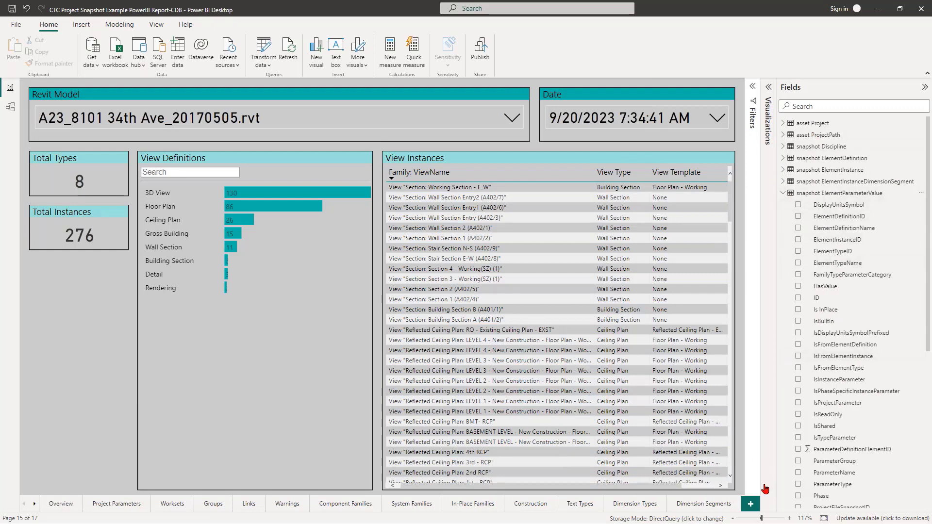
pyautogui.click(752, 505)
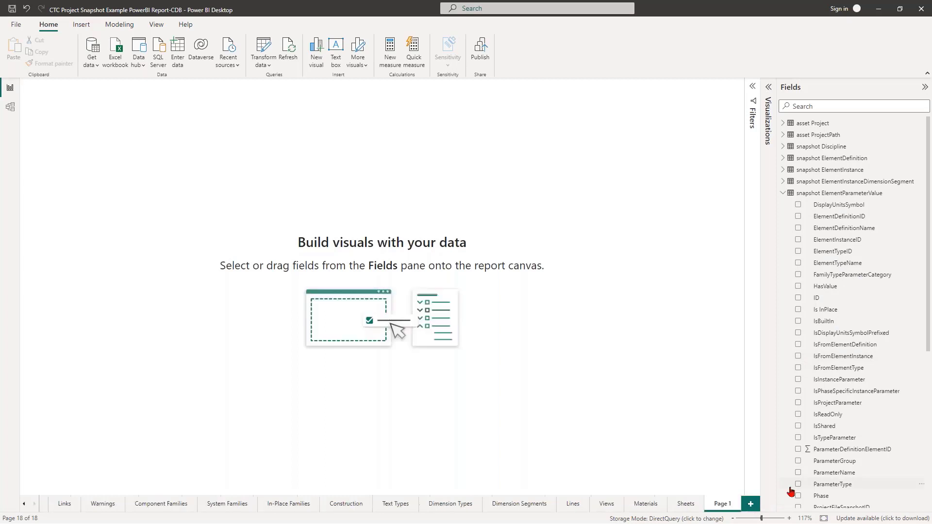
# Step: Add a table of ParameterName values from snapshot ElementParameterValue to the blank page and lengthen it to show more rows
pyautogui.moveTo(845, 475); pyautogui.dragTo(192, 180)
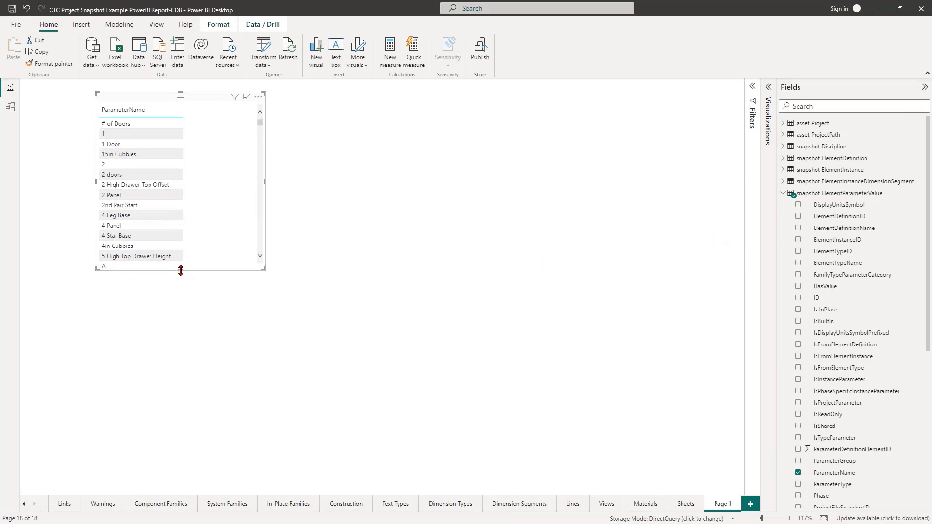
pyautogui.moveTo(181, 270); pyautogui.dragTo(184, 370)
pyautogui.scroll(-5, 187, 289)
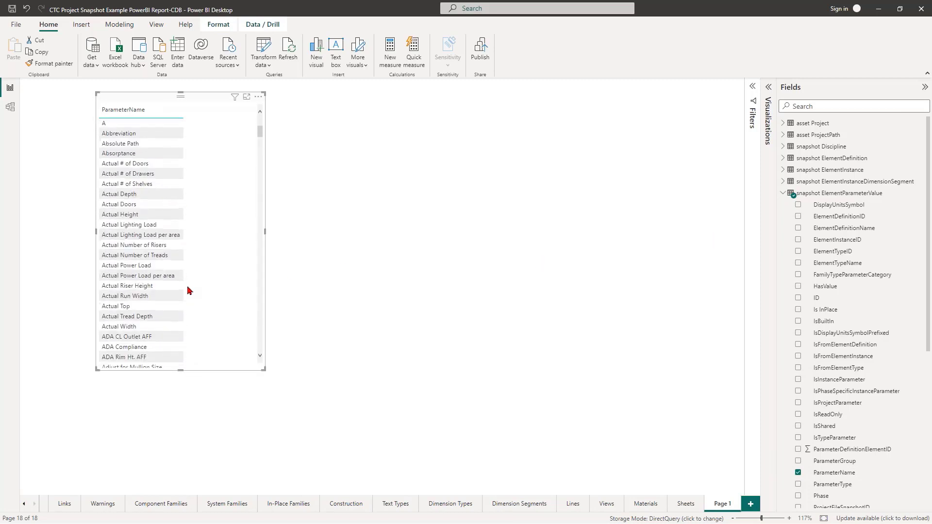
pyautogui.scroll(-6, 189, 290)
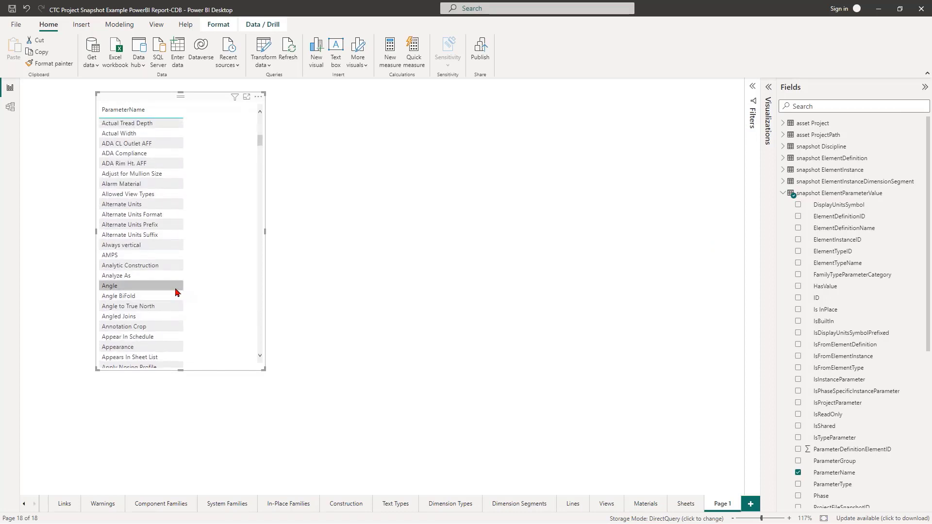
pyautogui.scroll(-1, 177, 293)
pyautogui.scroll(-9, 177, 292)
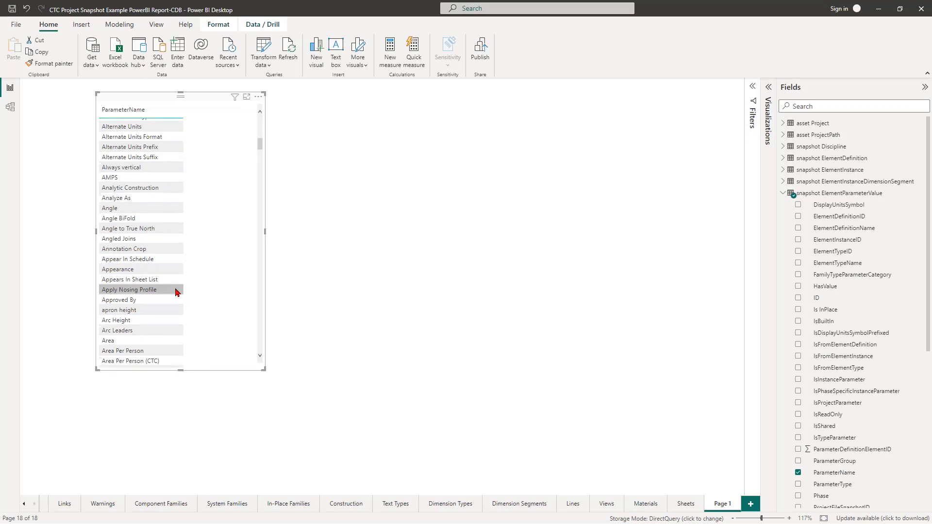
pyautogui.scroll(-1, 191, 248)
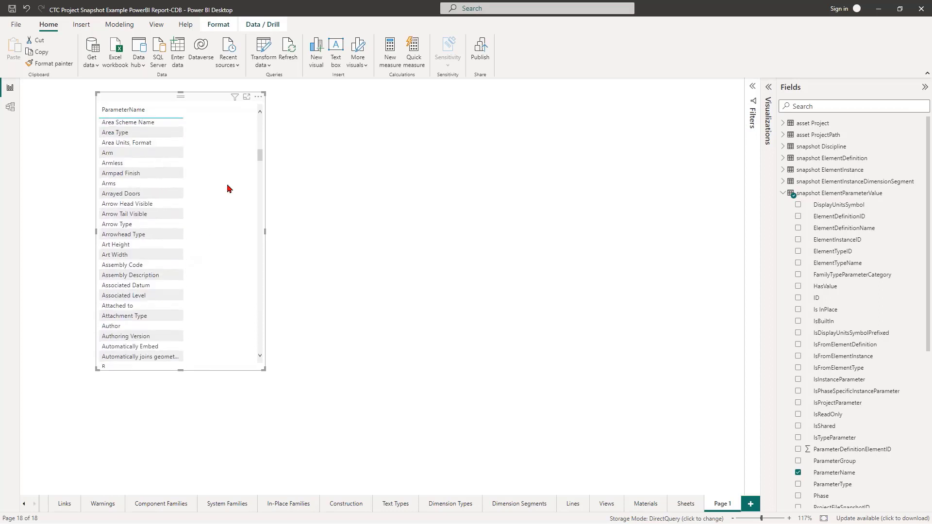
pyautogui.moveTo(261, 158); pyautogui.dragTo(259, 203)
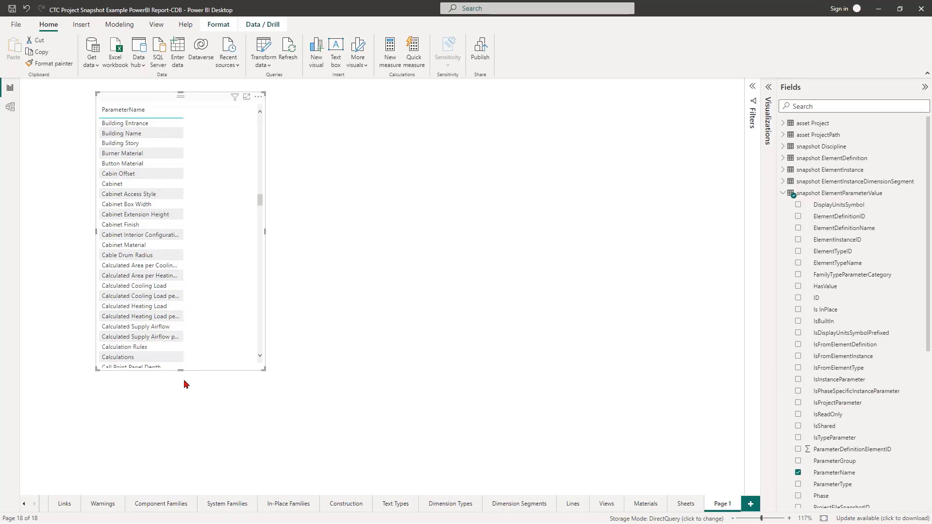
pyautogui.moveTo(180, 369); pyautogui.dragTo(180, 439)
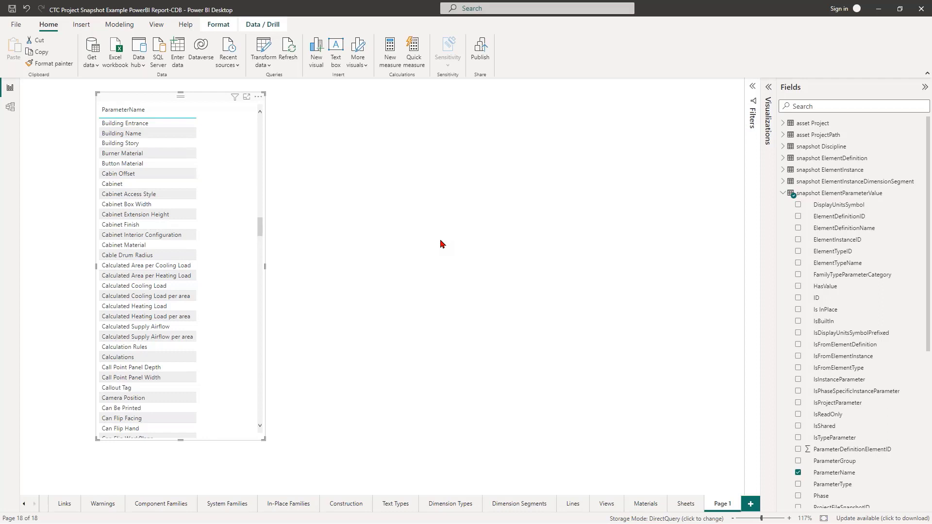
# Step: Examine the remaining snapshot ElementParameterValue fields and compare the System Families and Component Families pages with the new parameter table
pyautogui.scroll(-7, 801, 325)
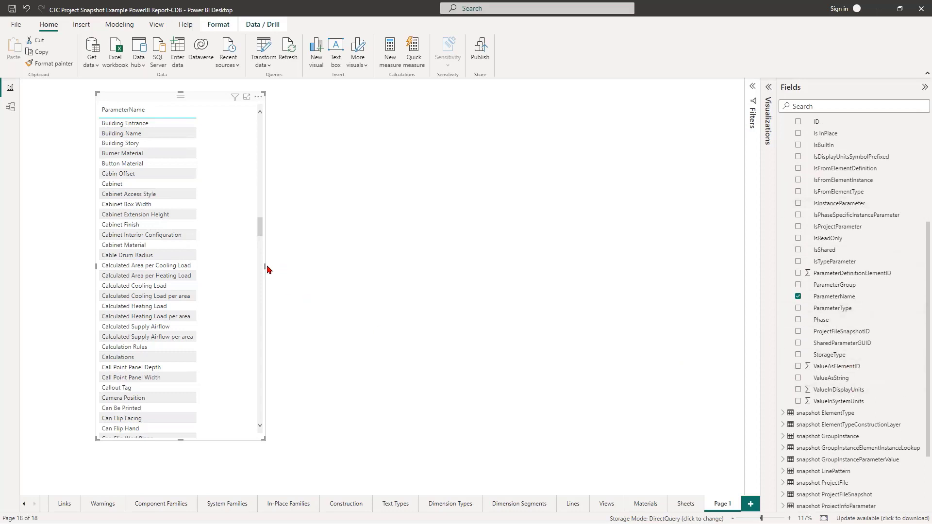
pyautogui.scroll(2, 838, 307)
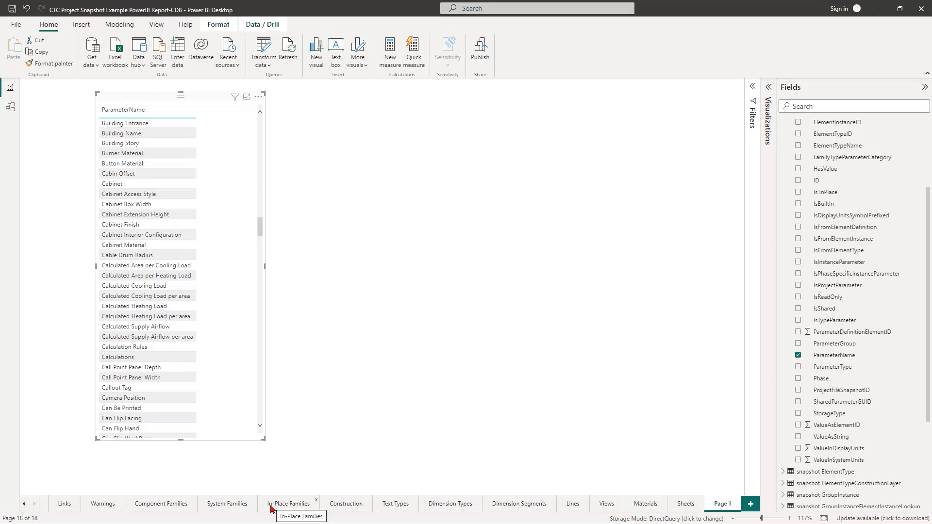
pyautogui.click(243, 507)
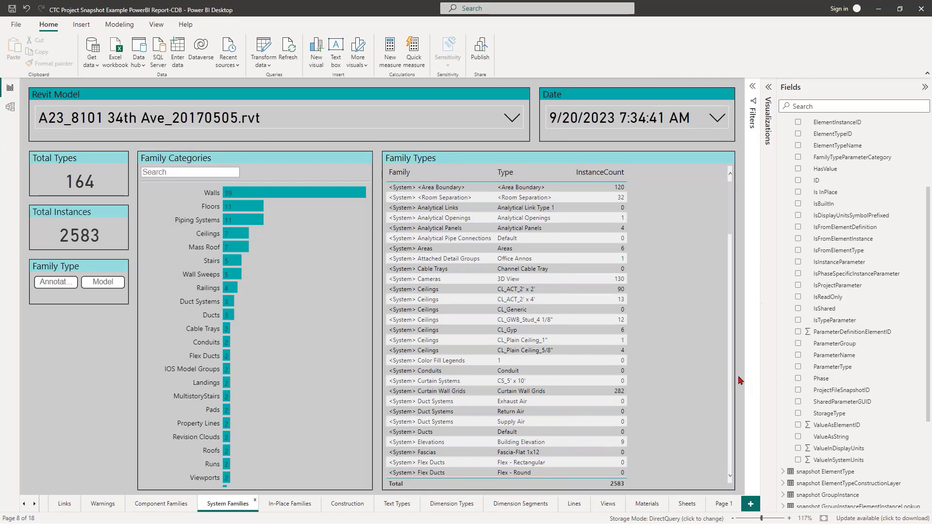
pyautogui.click(722, 505)
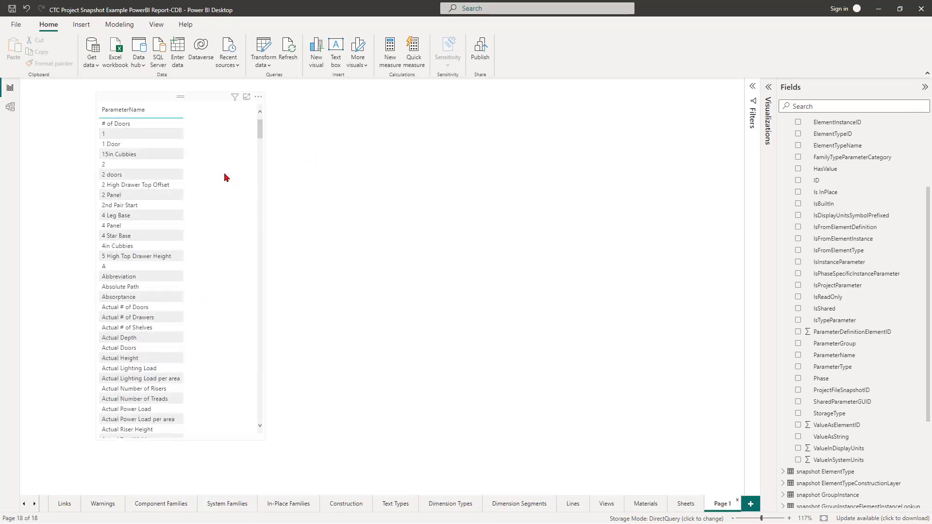
pyautogui.scroll(-5, 227, 184)
pyautogui.scroll(5, 230, 194)
pyautogui.click(150, 504)
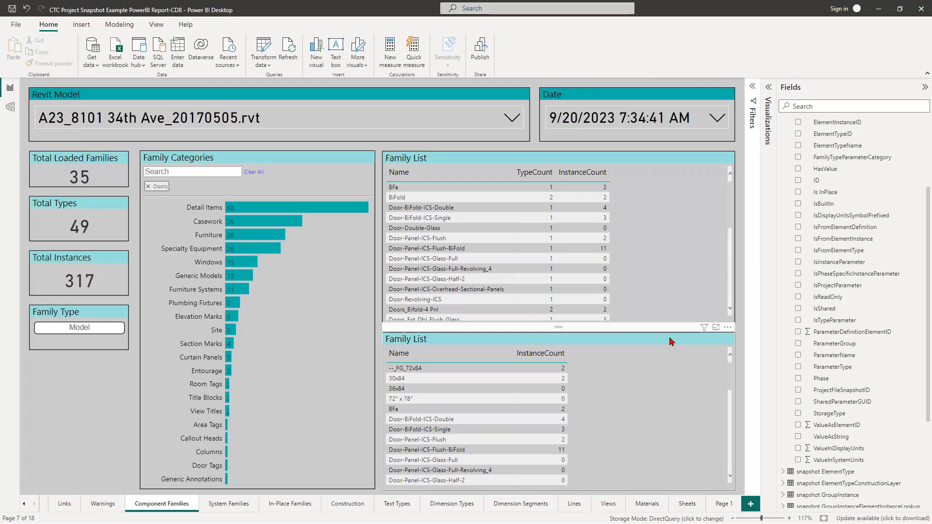
# Step: Switch to the browser, open the BIM Data Suite product page on the CTC Software website and examine its licensed tools
pyautogui.hotkey('alt', 'Tab')
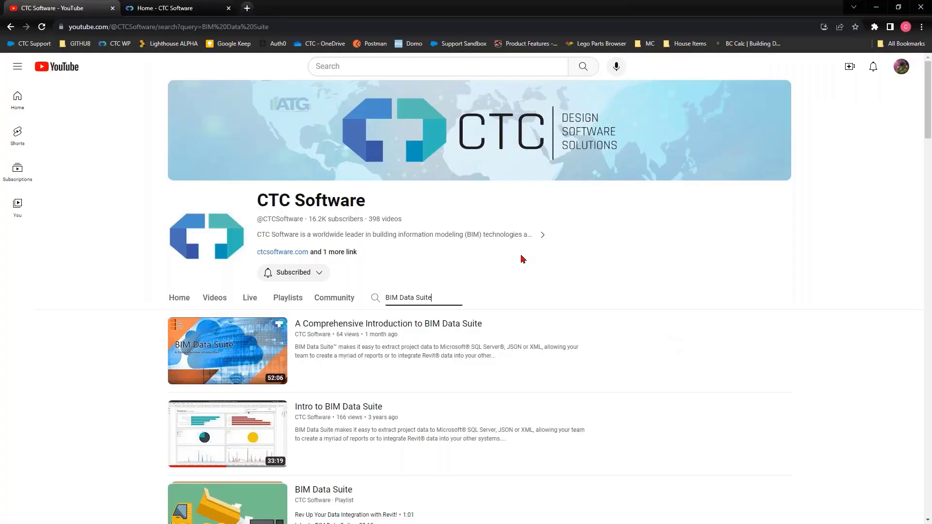
pyautogui.click(145, 6)
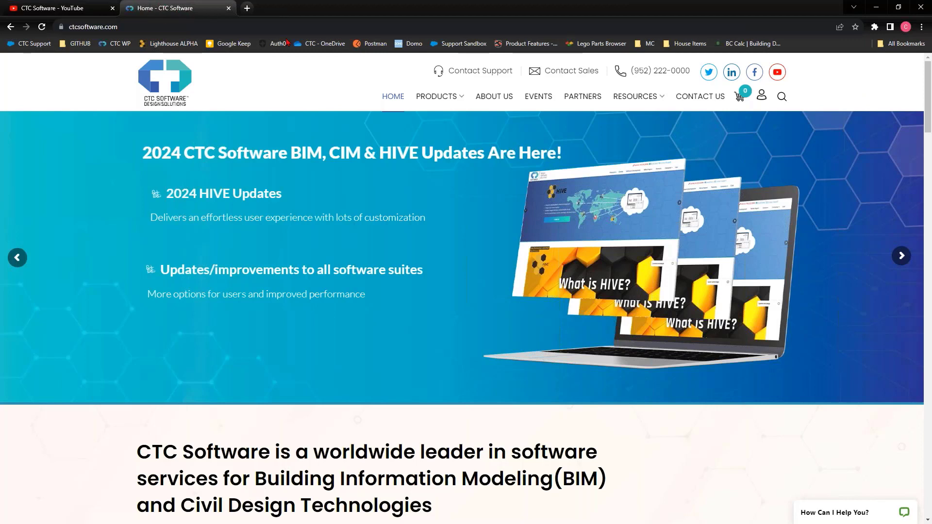
pyautogui.moveTo(447, 101)
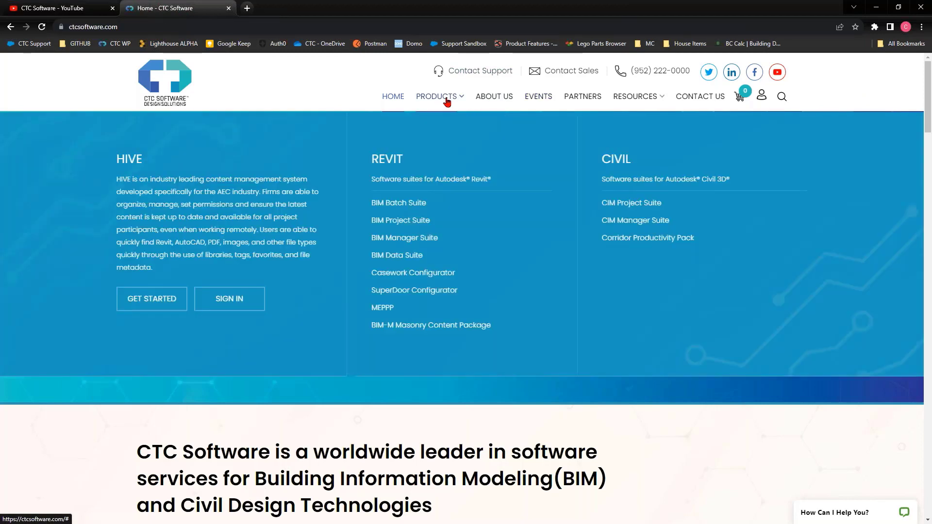
pyautogui.click(398, 255)
pyautogui.scroll(-1, 406, 388)
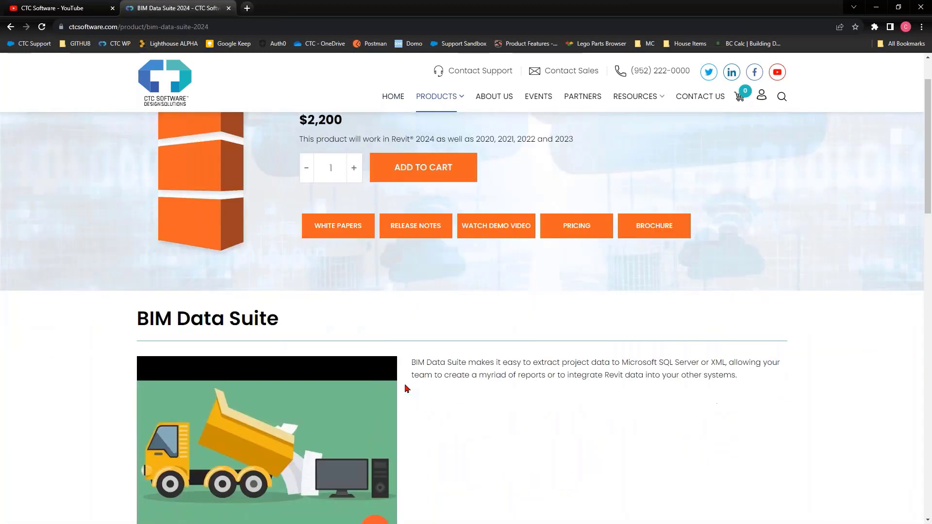
pyautogui.scroll(-4, 407, 389)
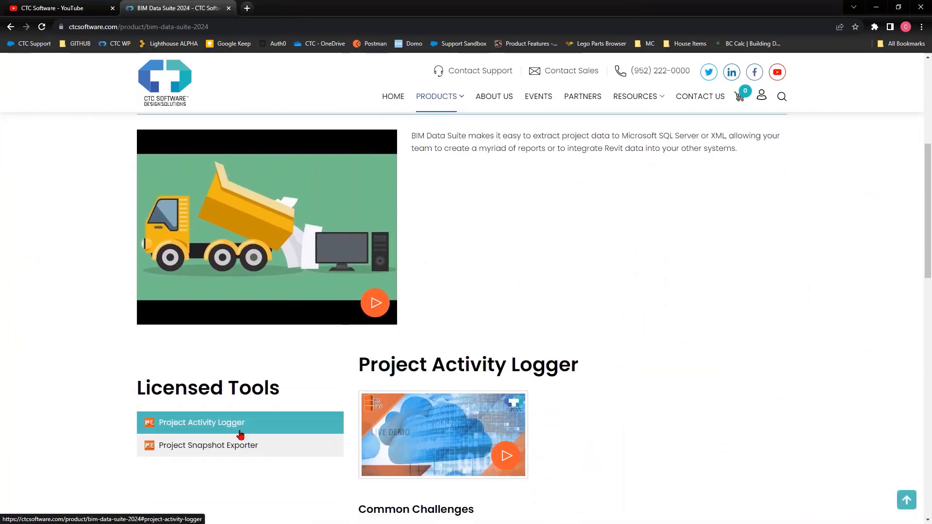
pyautogui.scroll(-4, 597, 328)
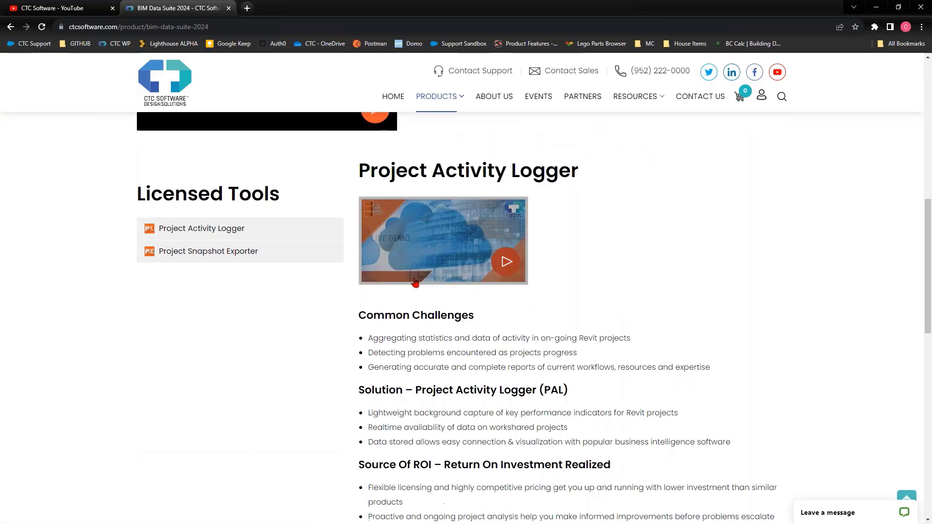
pyautogui.scroll(-4, 631, 325)
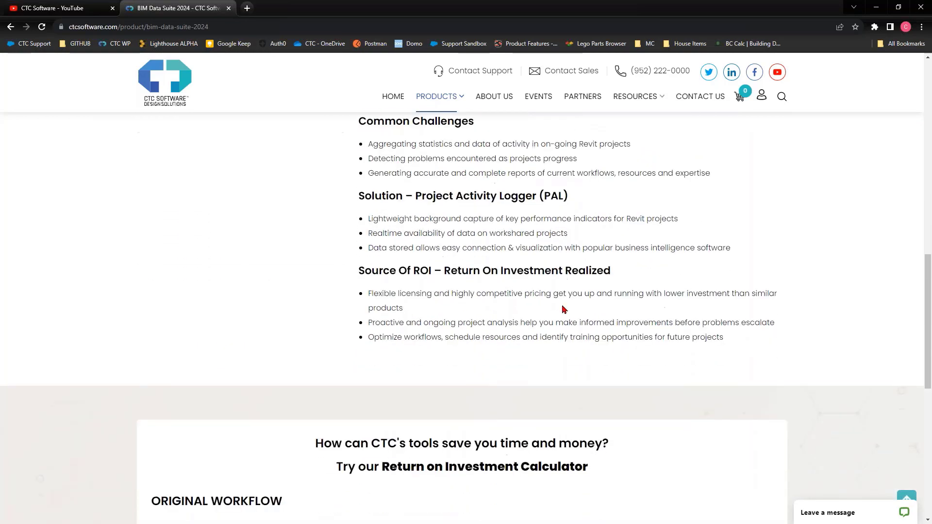
pyautogui.scroll(10, 582, 311)
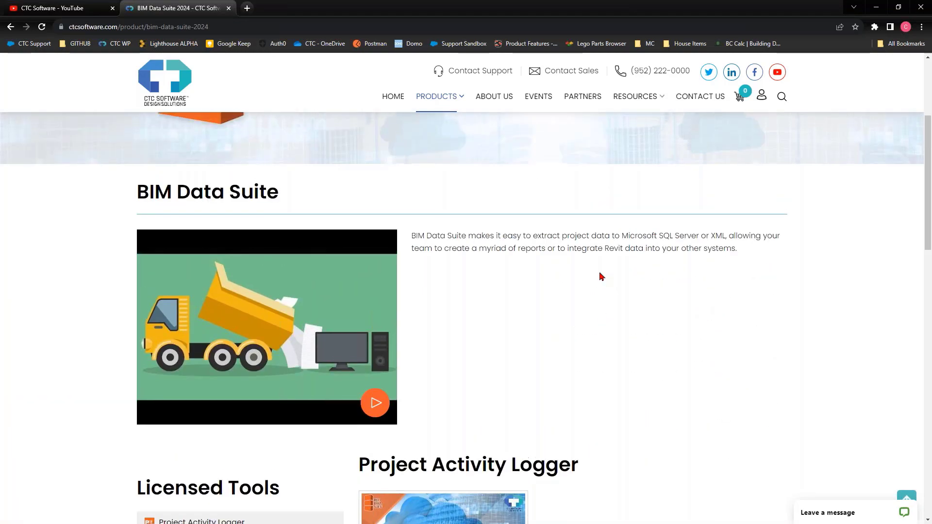
pyautogui.scroll(4, 602, 276)
# Step: Return to the CTC Software YouTube channel and browse the videos found for BIM Data Suite
pyautogui.click(59, 8)
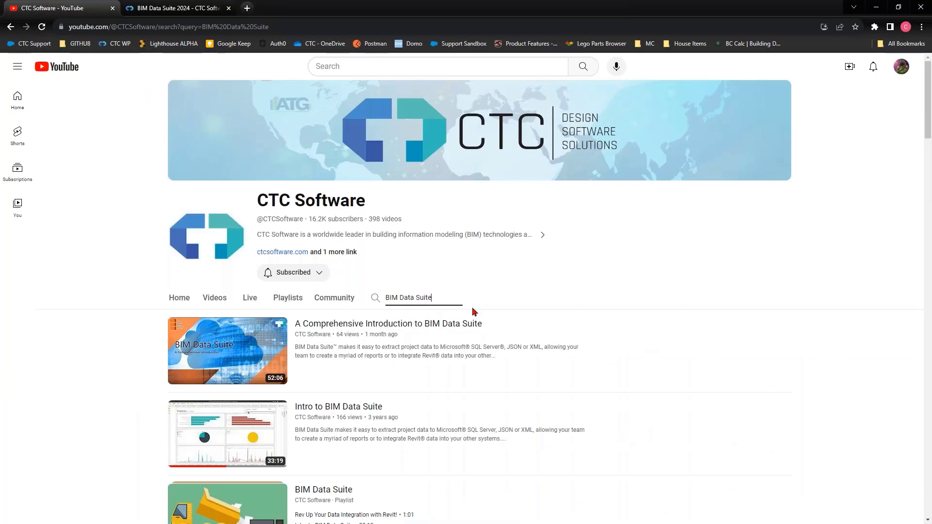
pyautogui.scroll(-5, 439, 354)
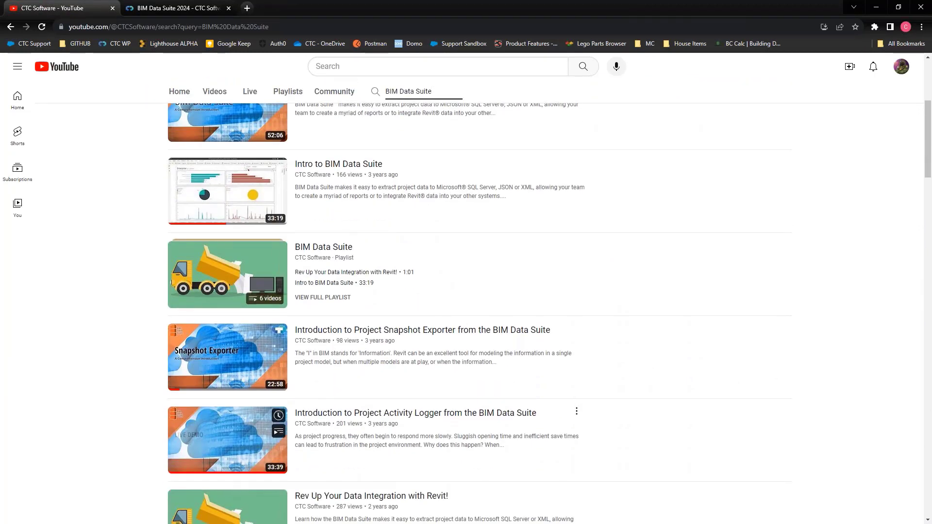
pyautogui.scroll(-5, 485, 329)
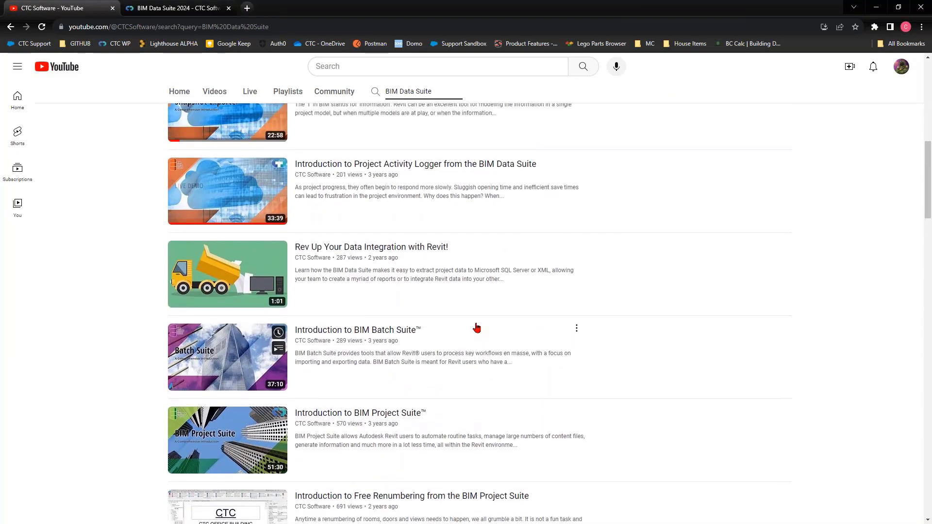
pyautogui.scroll(10, 476, 328)
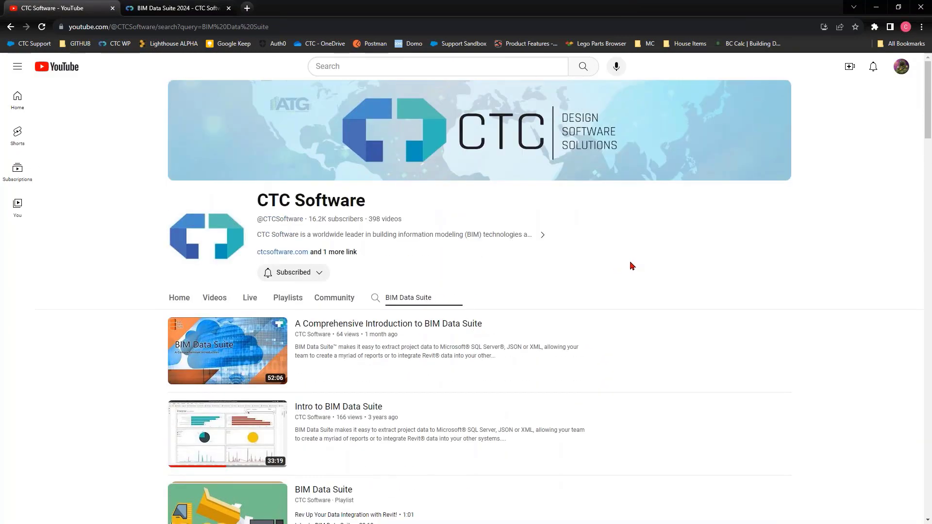